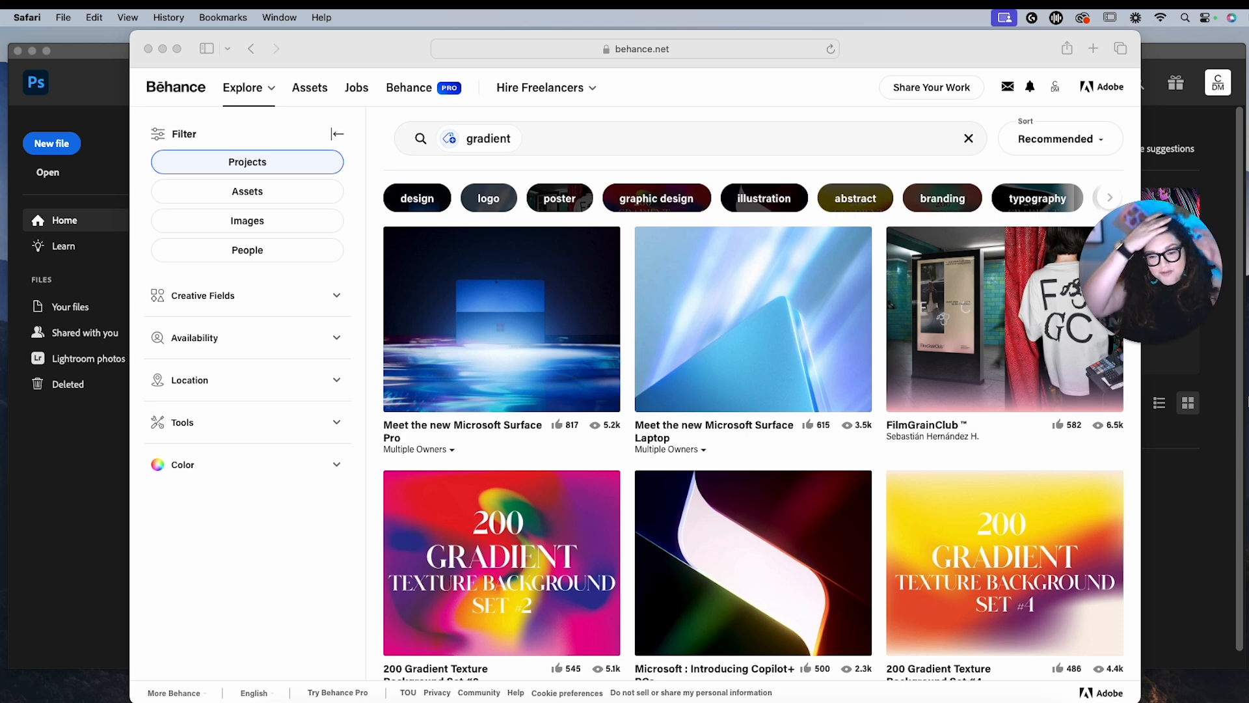
Examine the Behance project results for "gradient" to see how gradients are used in textures, branding and product designs.
scroll(924, 451, "down", 5)
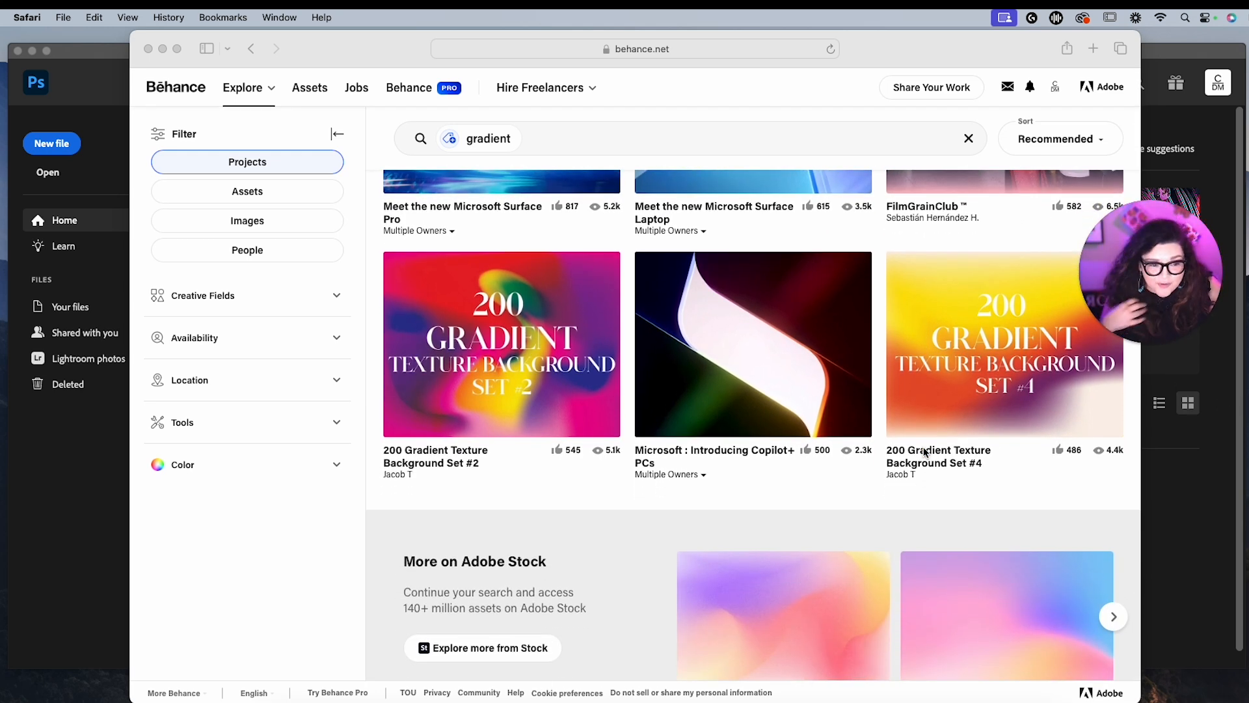
scroll(924, 451, "down", 4)
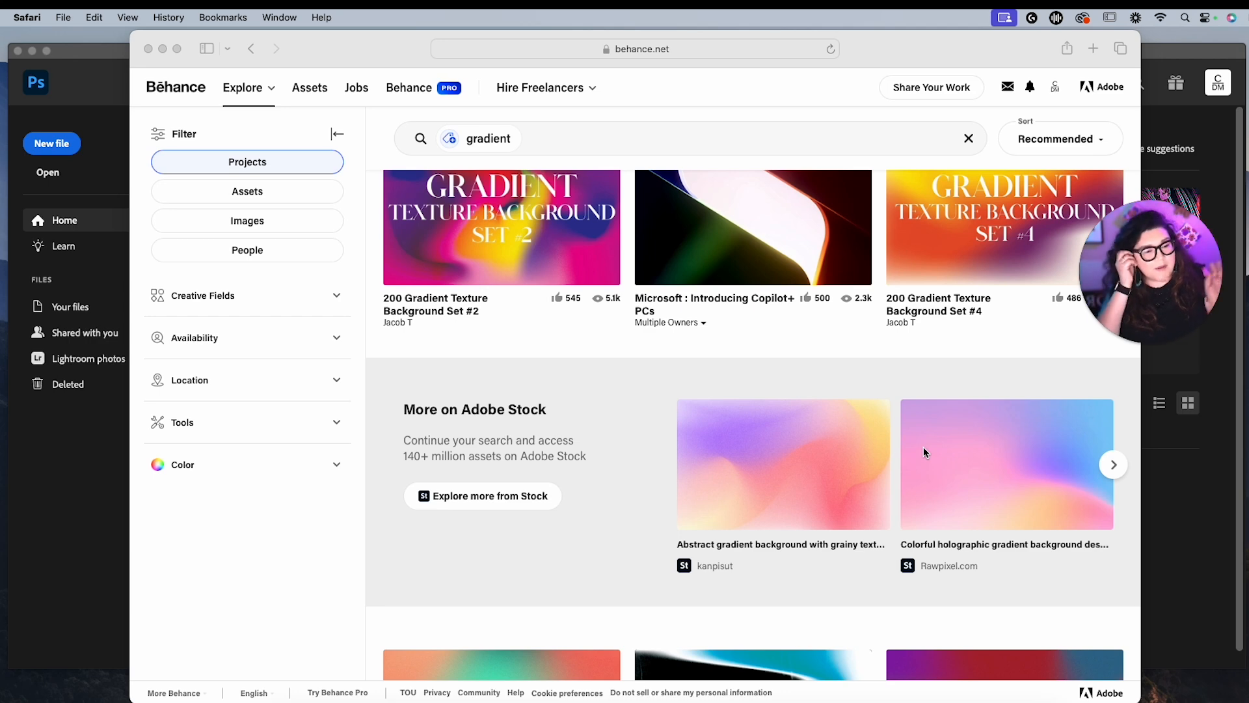
scroll(923, 446, "down", 5)
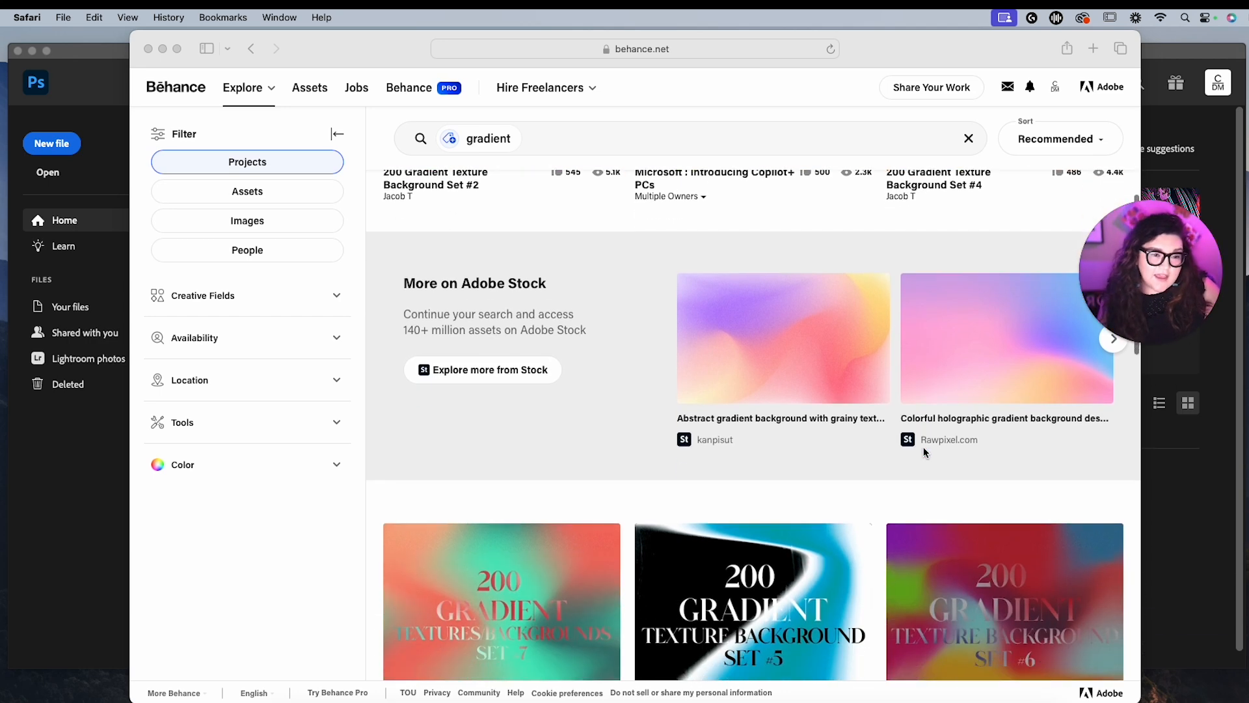
scroll(925, 451, "down", 2)
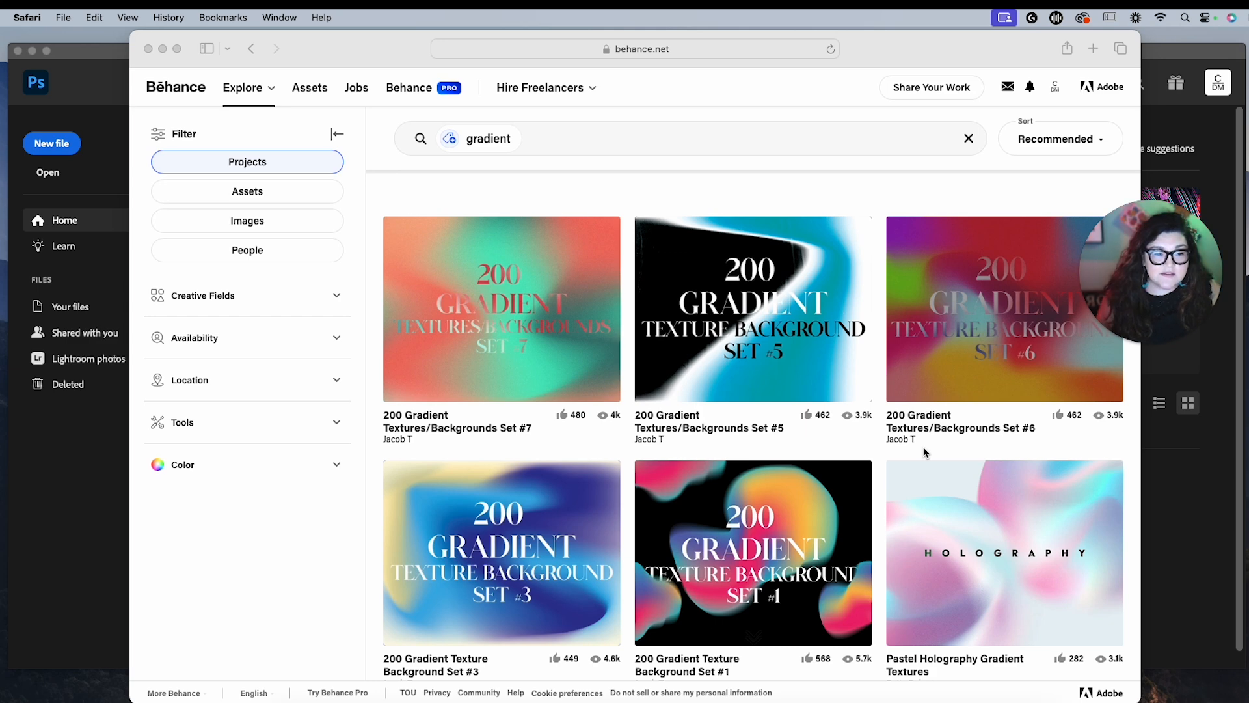
scroll(923, 446, "down", 4)
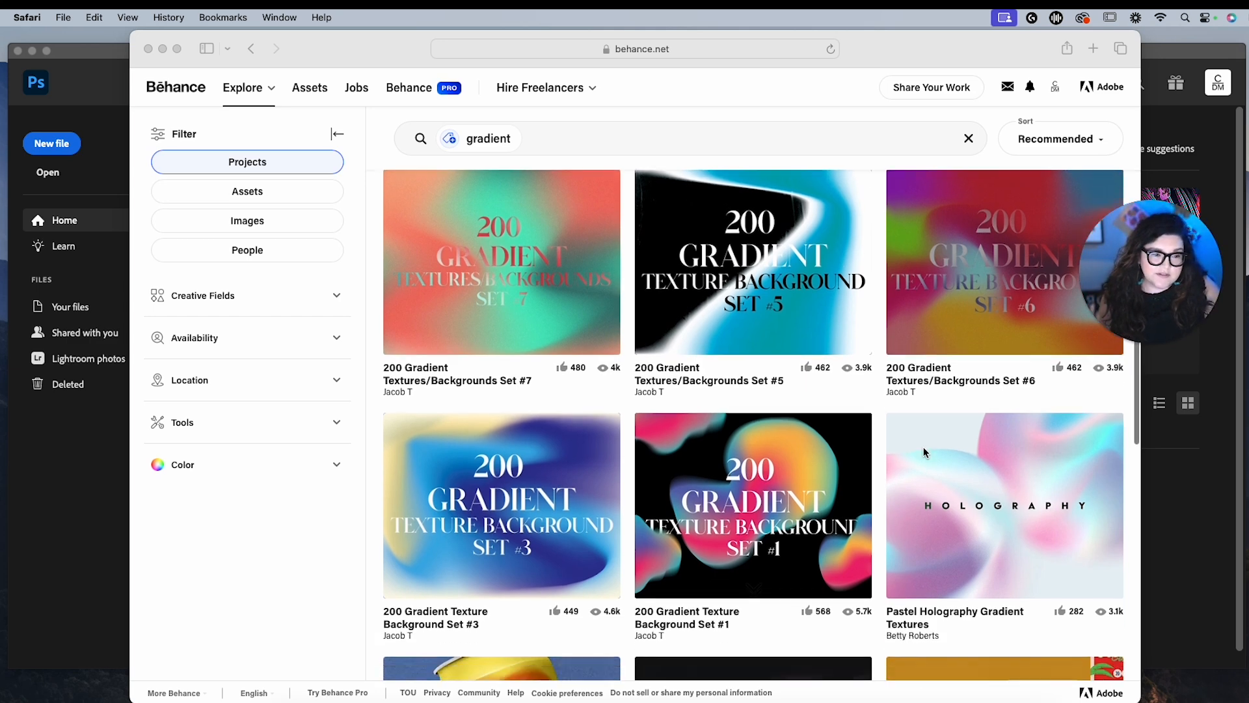
scroll(923, 446, "down", 3)
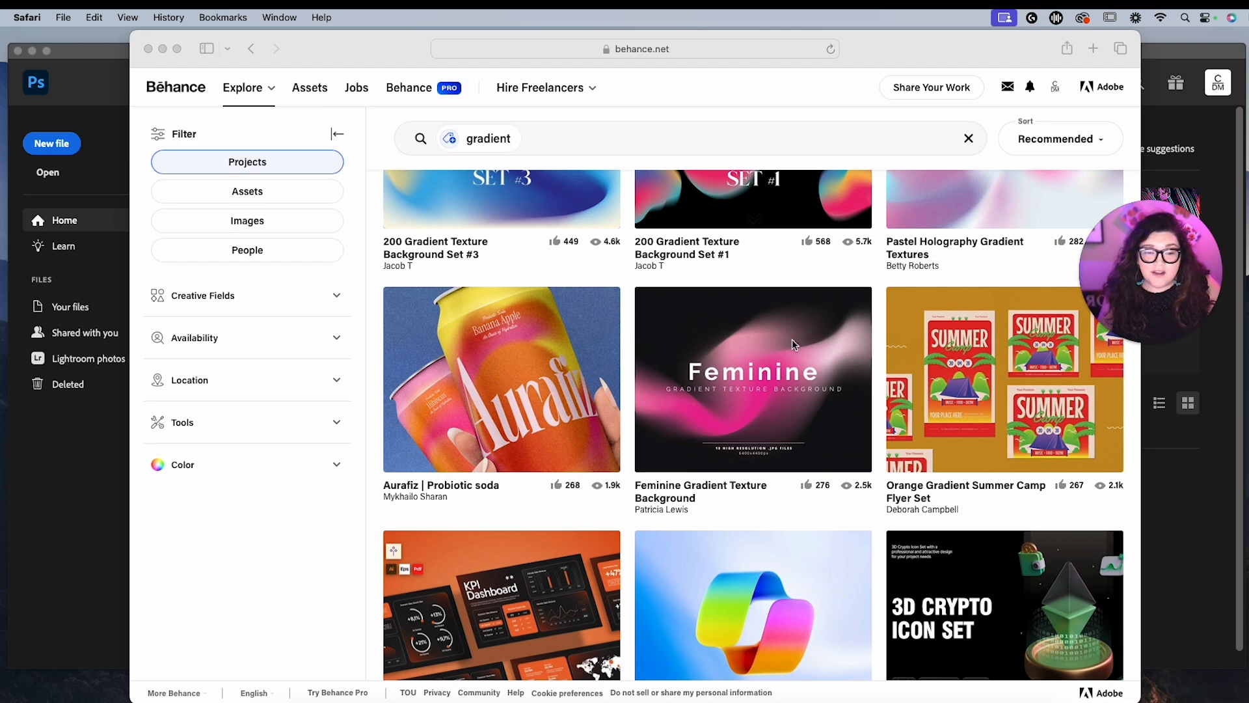
scroll(936, 469, "down", 5)
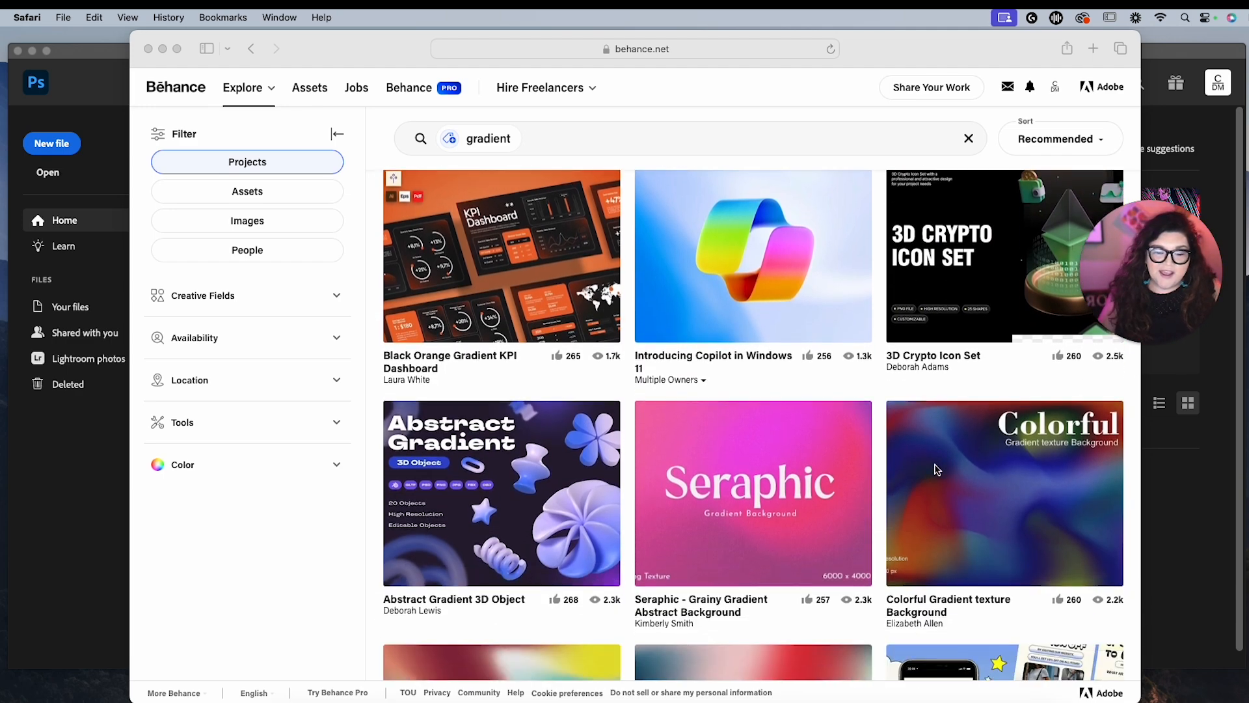
scroll(936, 469, "down", 2)
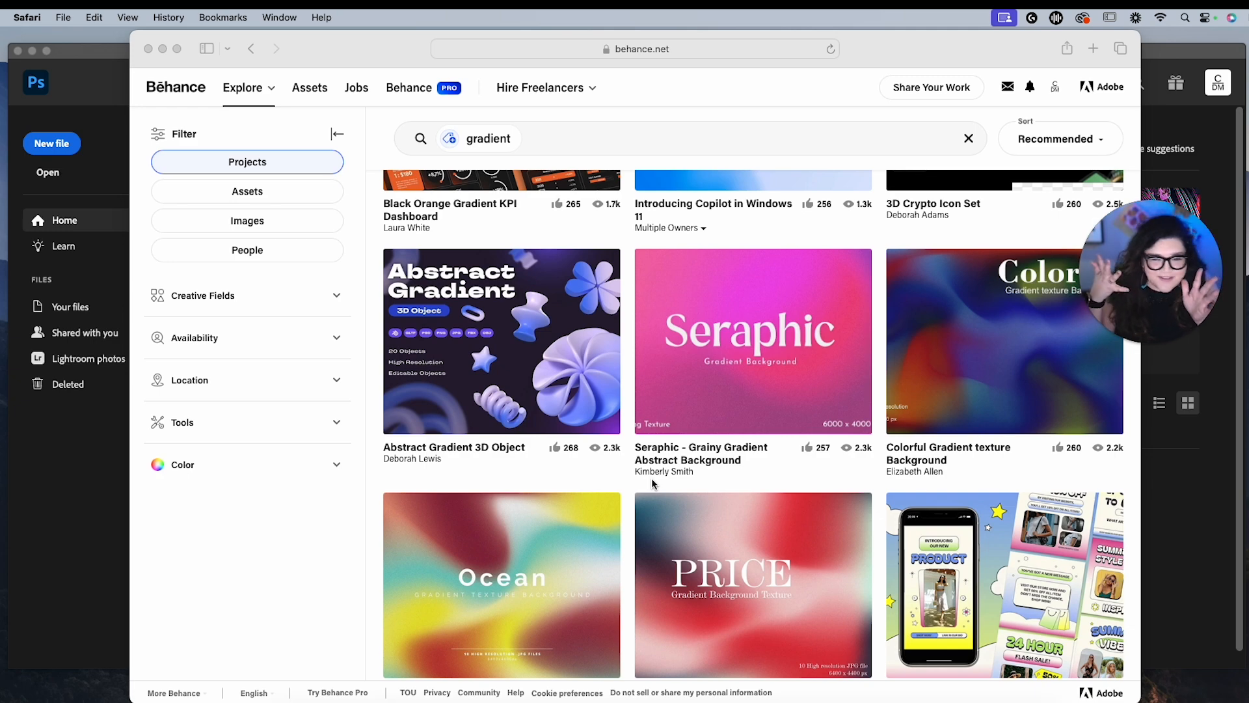
scroll(653, 482, "down", 4)
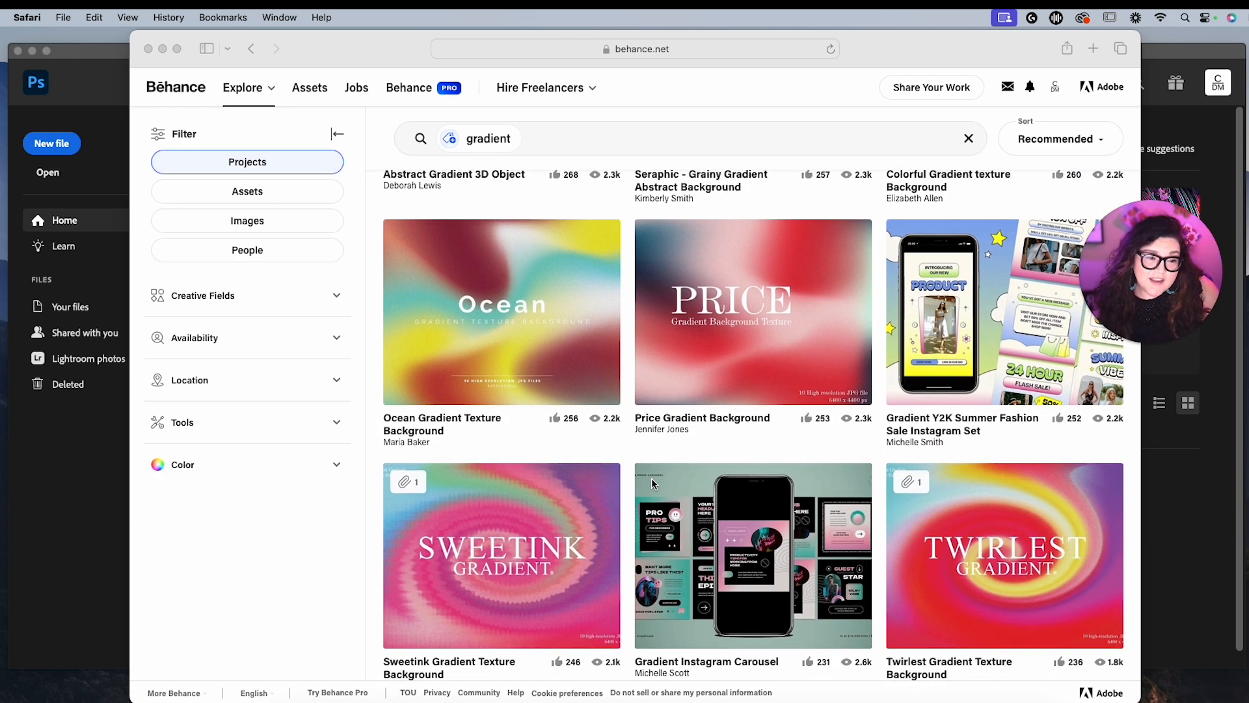
scroll(652, 483, "down", 4)
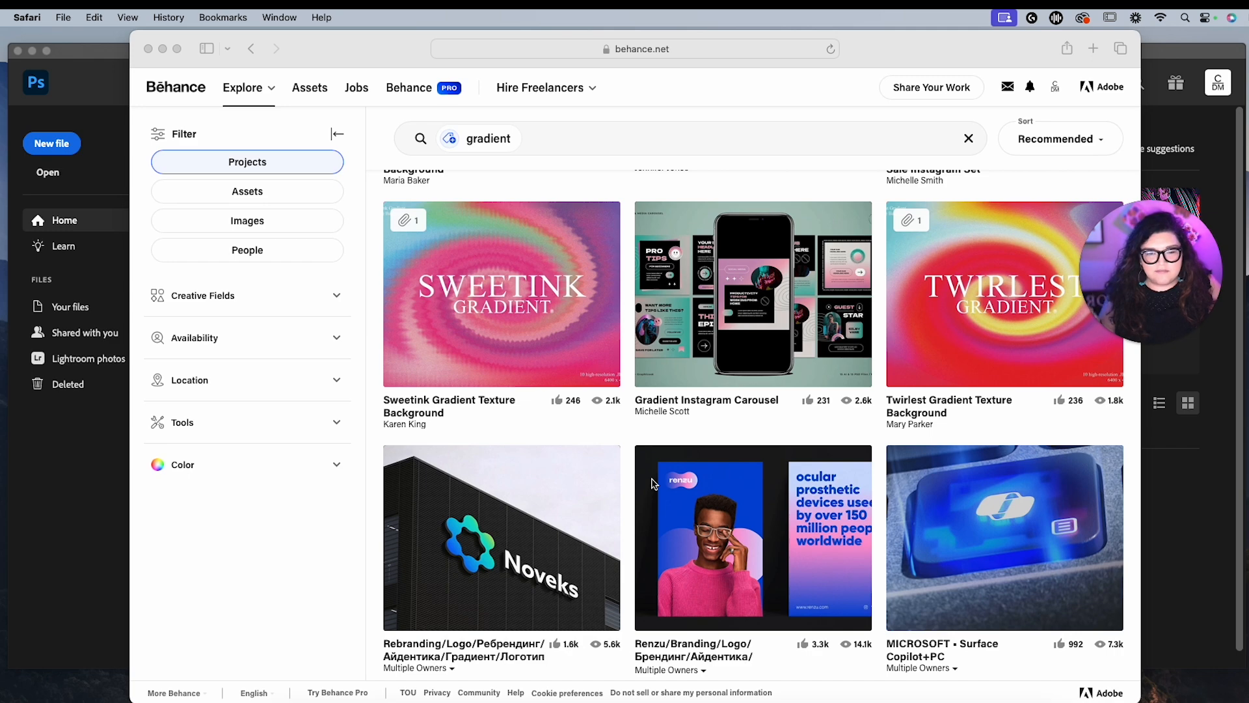
scroll(653, 483, "down", 10)
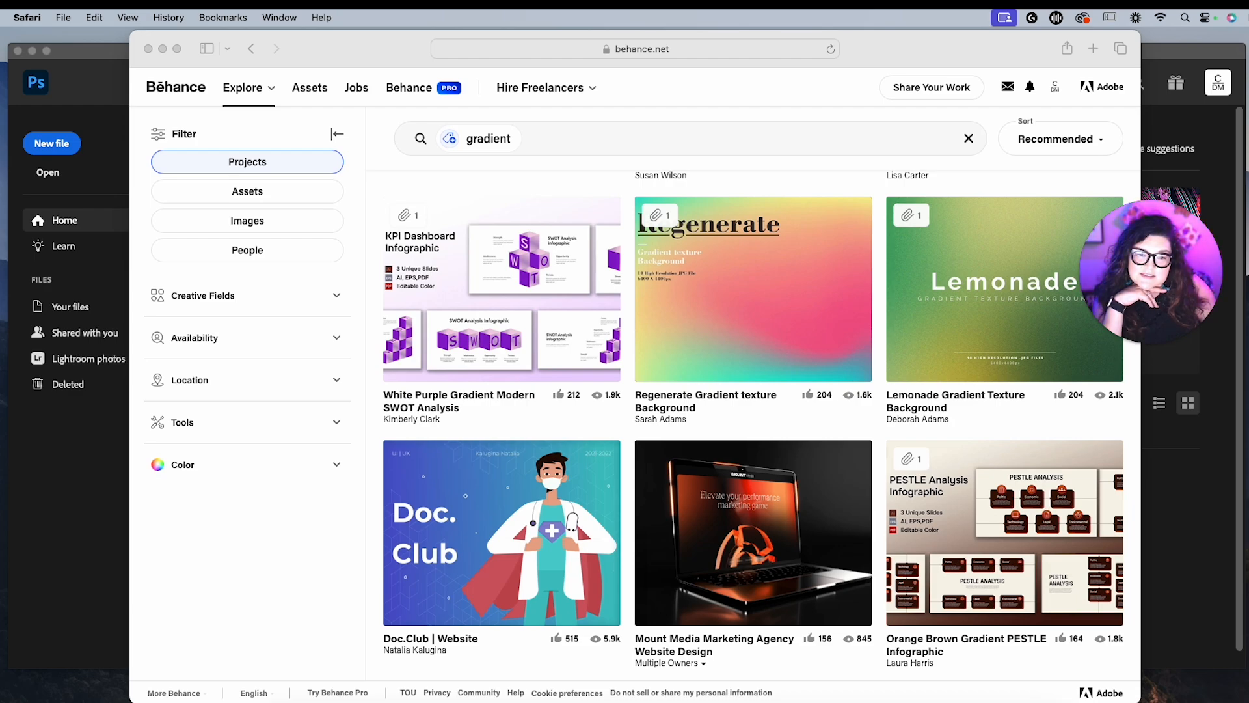
scroll(692, 448, "down", 18)
scroll(692, 448, "up", 15)
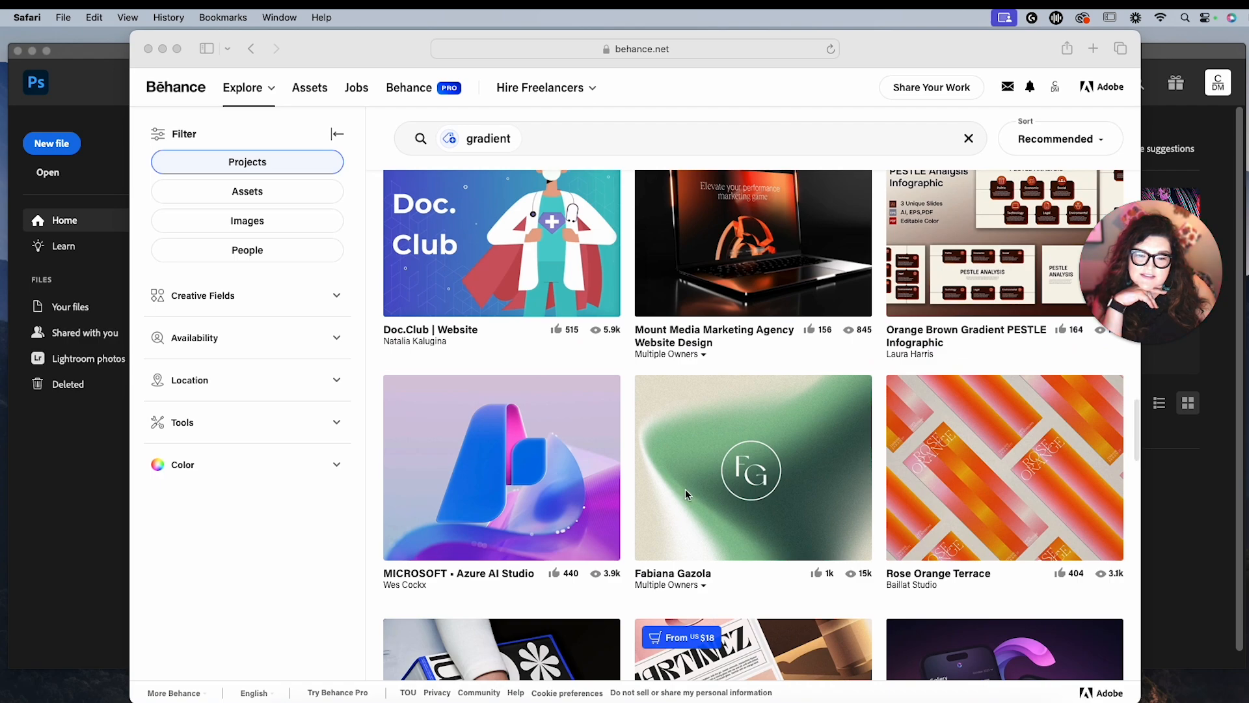
scroll(690, 501, "down", 10)
scroll(702, 528, "down", 15)
scroll(702, 528, "down", 10)
scroll(702, 528, "down", 10)
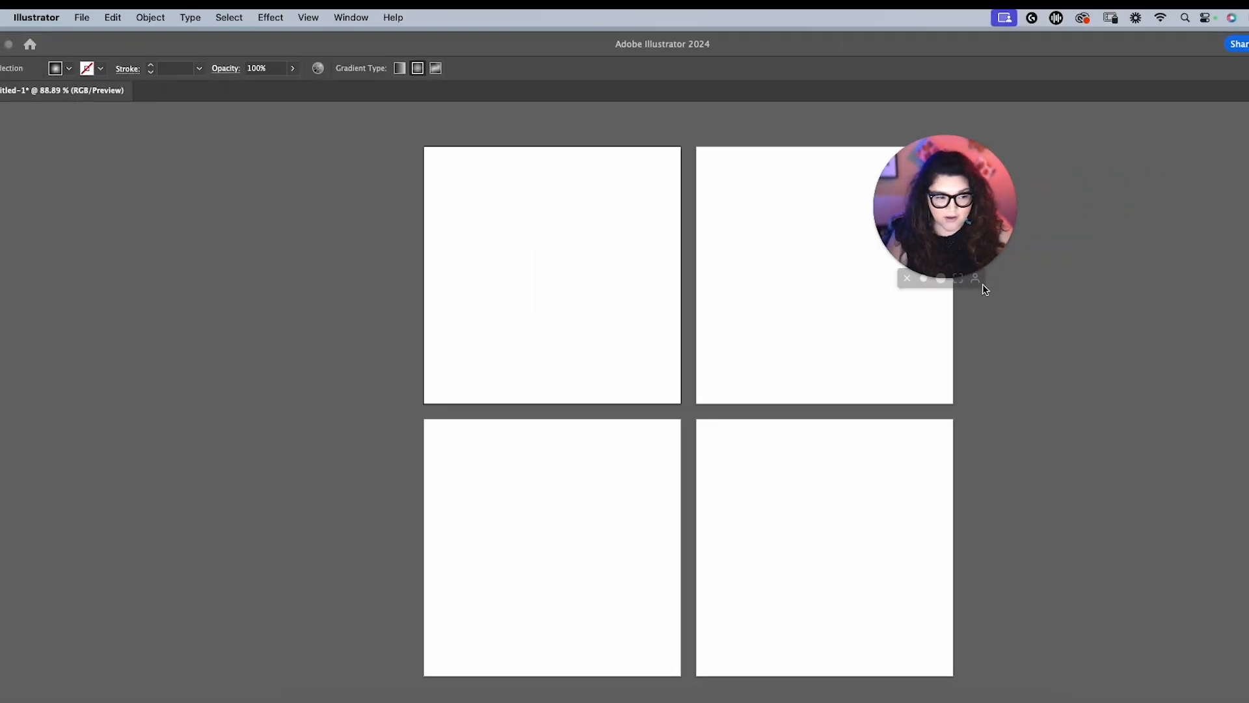
In Illustrator, show the hidden tools and panels and move the Layers panel clear of the artboards.
left_click_drag(990, 236, 1053, 322)
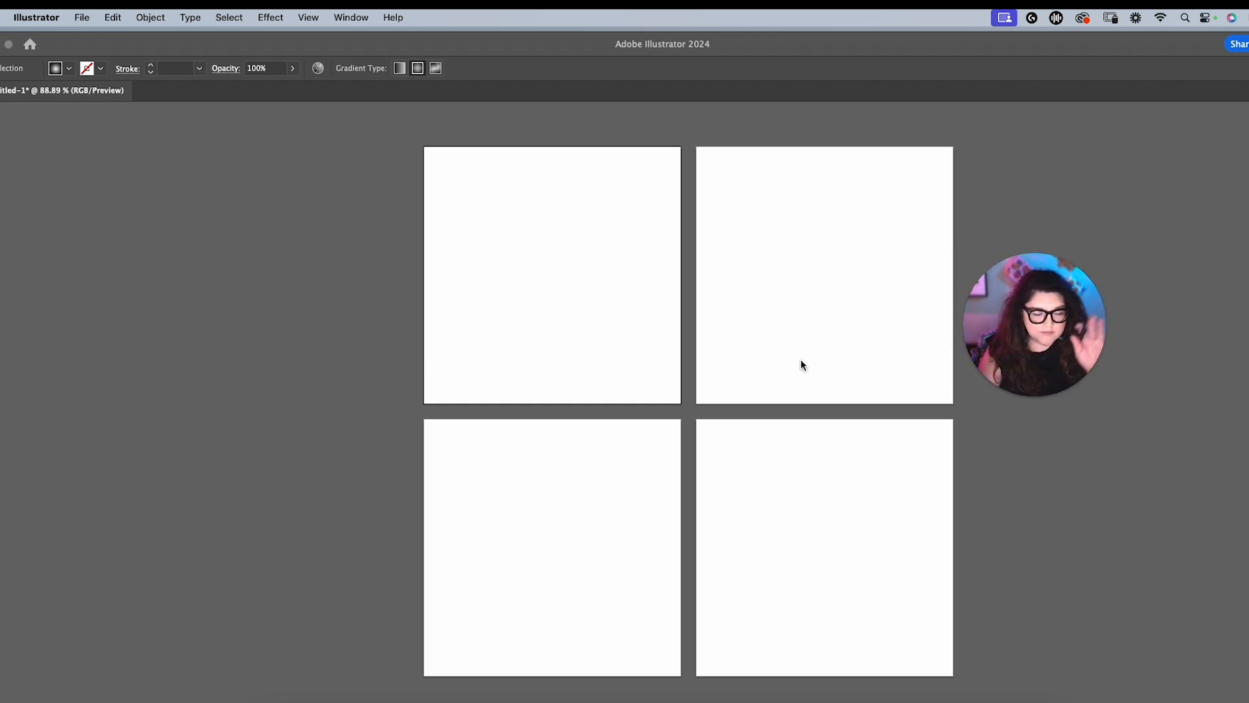
key("Tab")
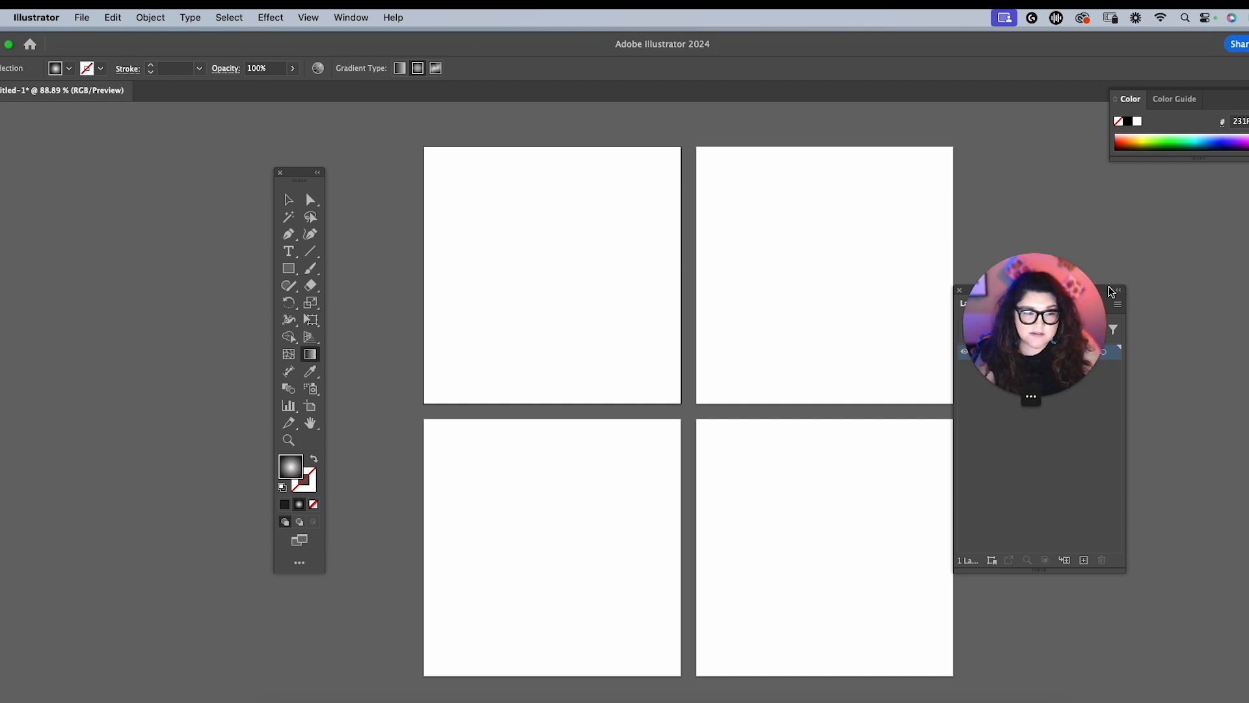
key("Tab")
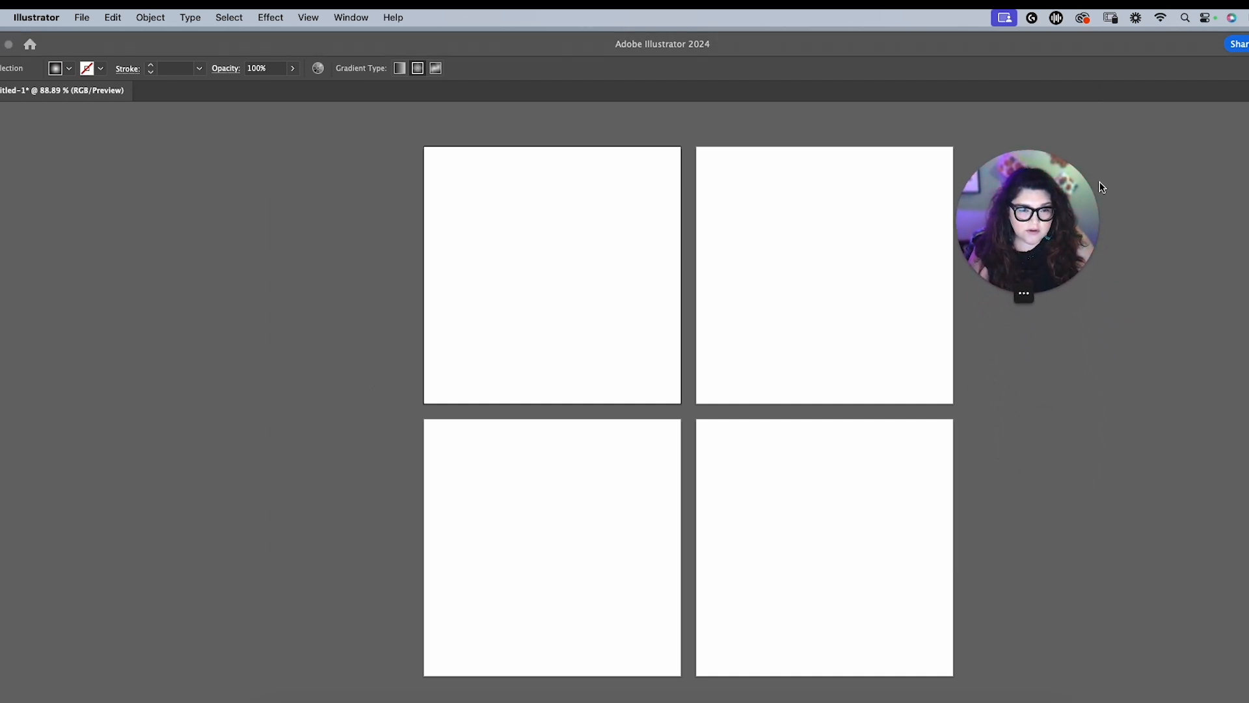
key("Tab")
key("Tab")
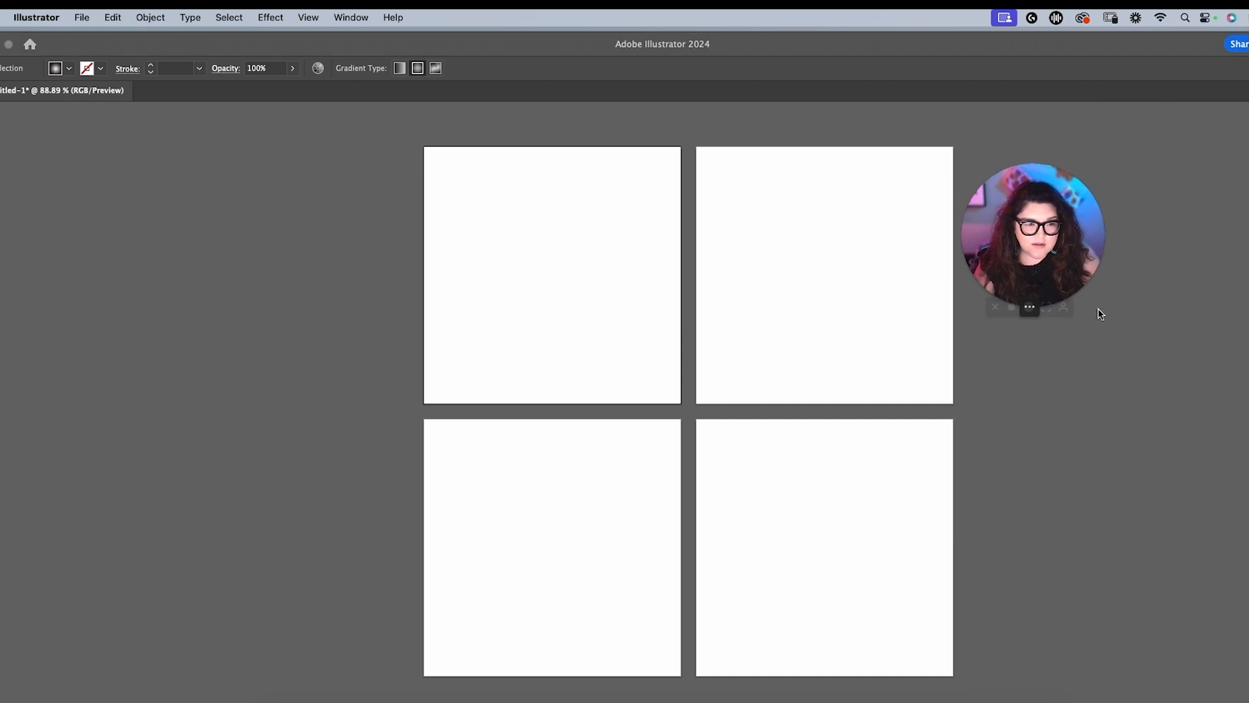
key("Tab")
left_click_drag(1071, 299, 1098, 339)
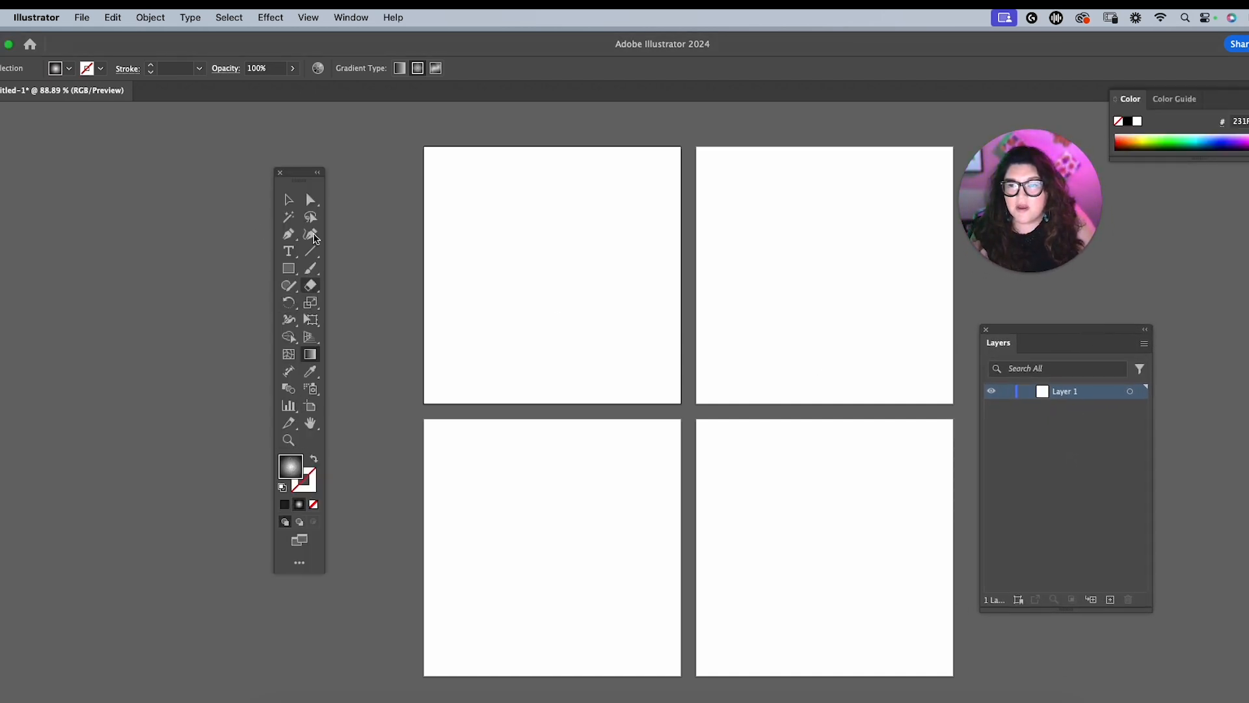
Cover the upper-left artboard with a 5 × 5 in rectangle and fill it with a freeform gradient.
key("m")
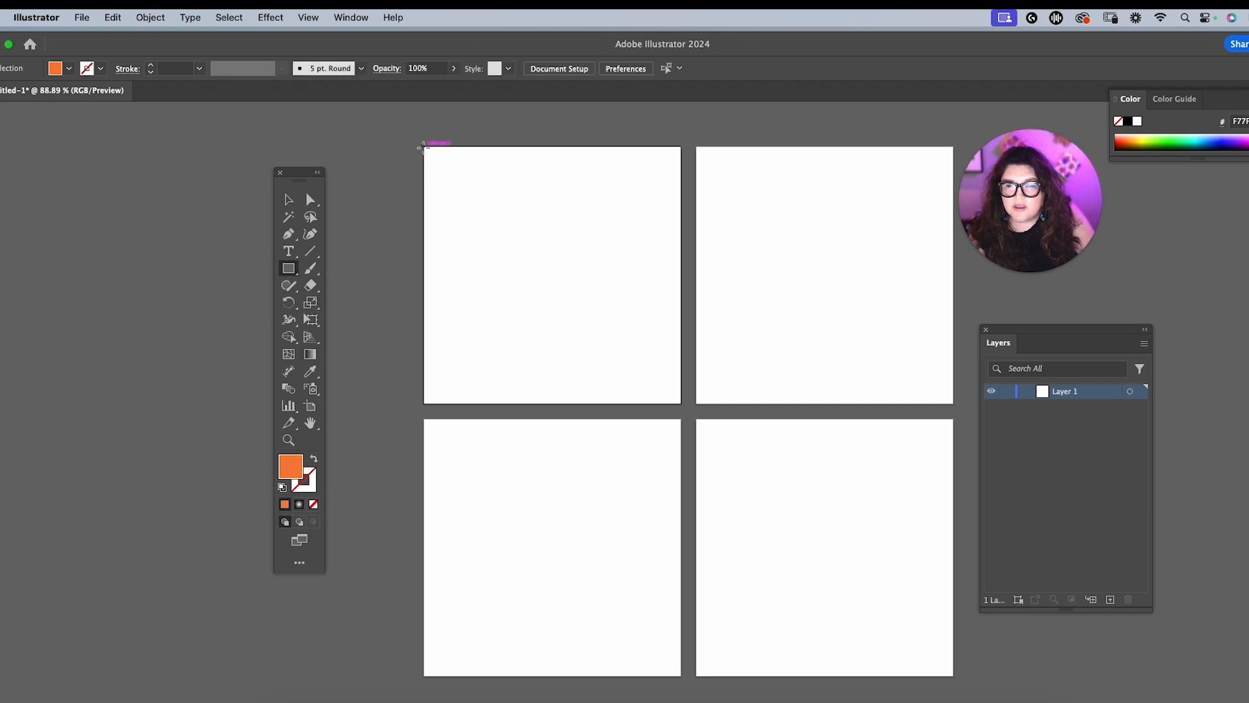
mouse_move(424, 147)
left_mouse_down()
mouse_move(630, 307)
mouse_move(657, 399)
mouse_move(681, 403)
left_mouse_up()
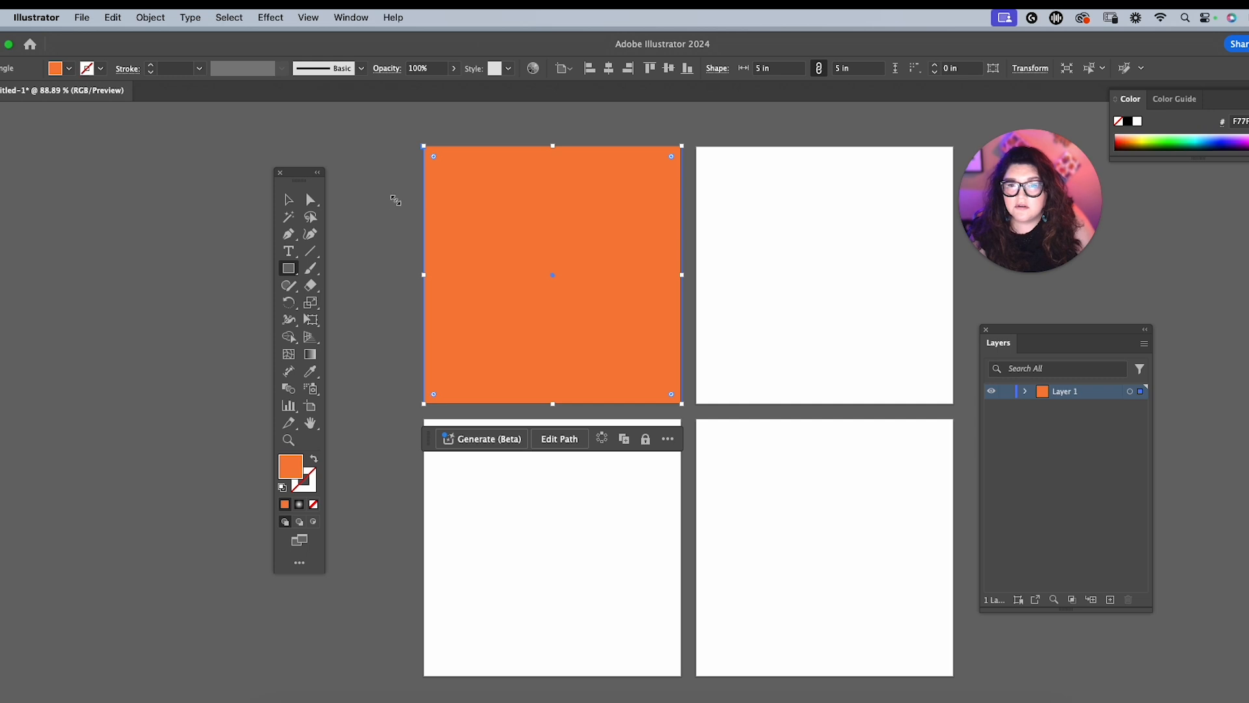
left_click(356, 20)
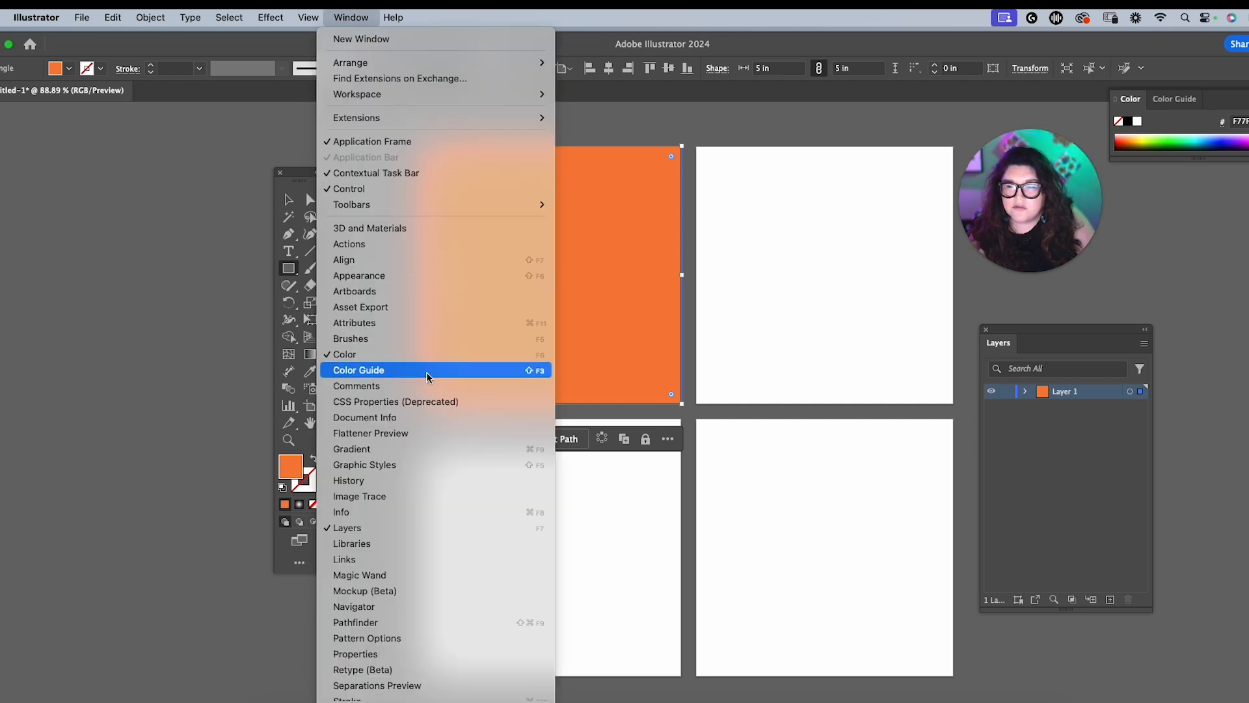
left_click(366, 449)
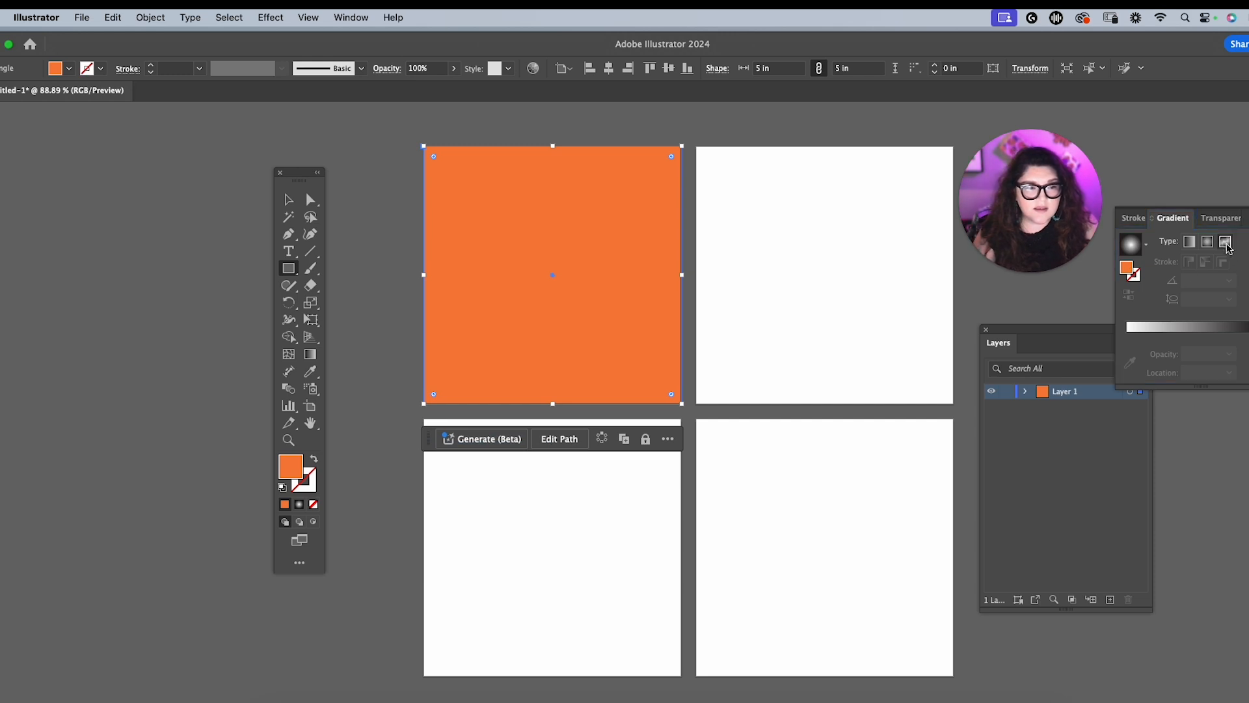
left_click(1228, 242)
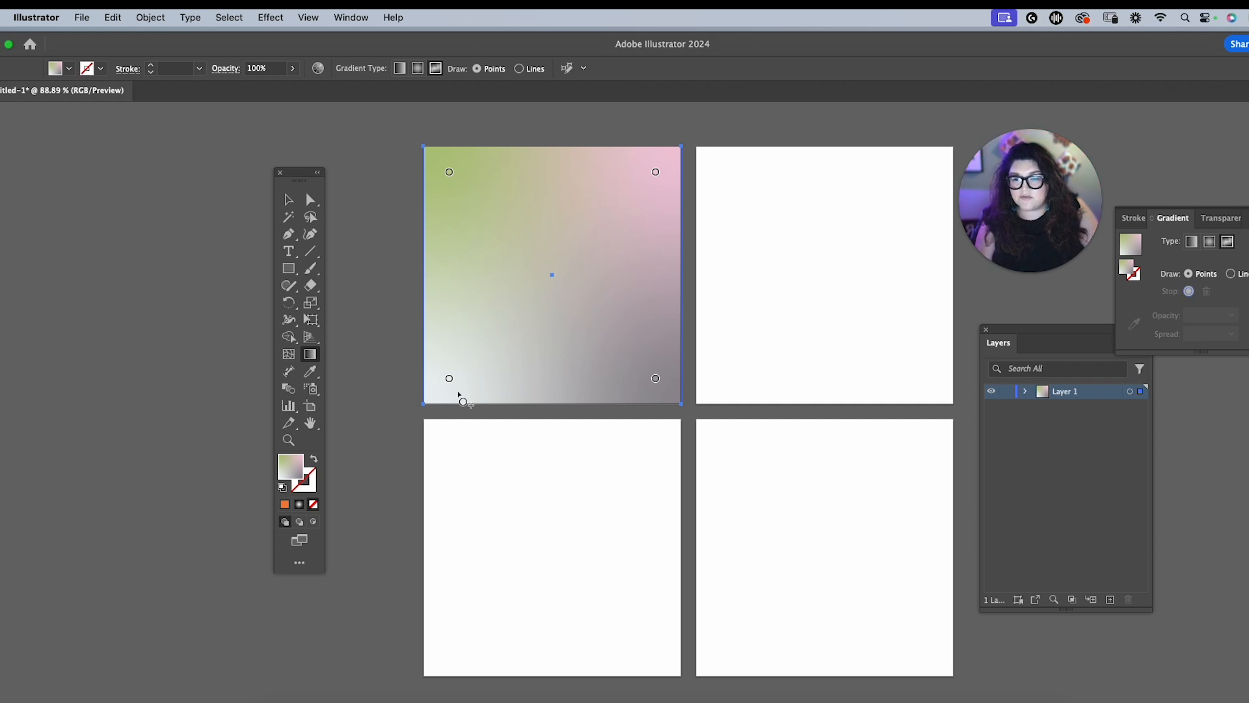
Recolor the freeform gradient's lower-right stop with the magenta swatch and its lower-left stop with the light orange swatch.
left_click(656, 380)
double_click(656, 382)
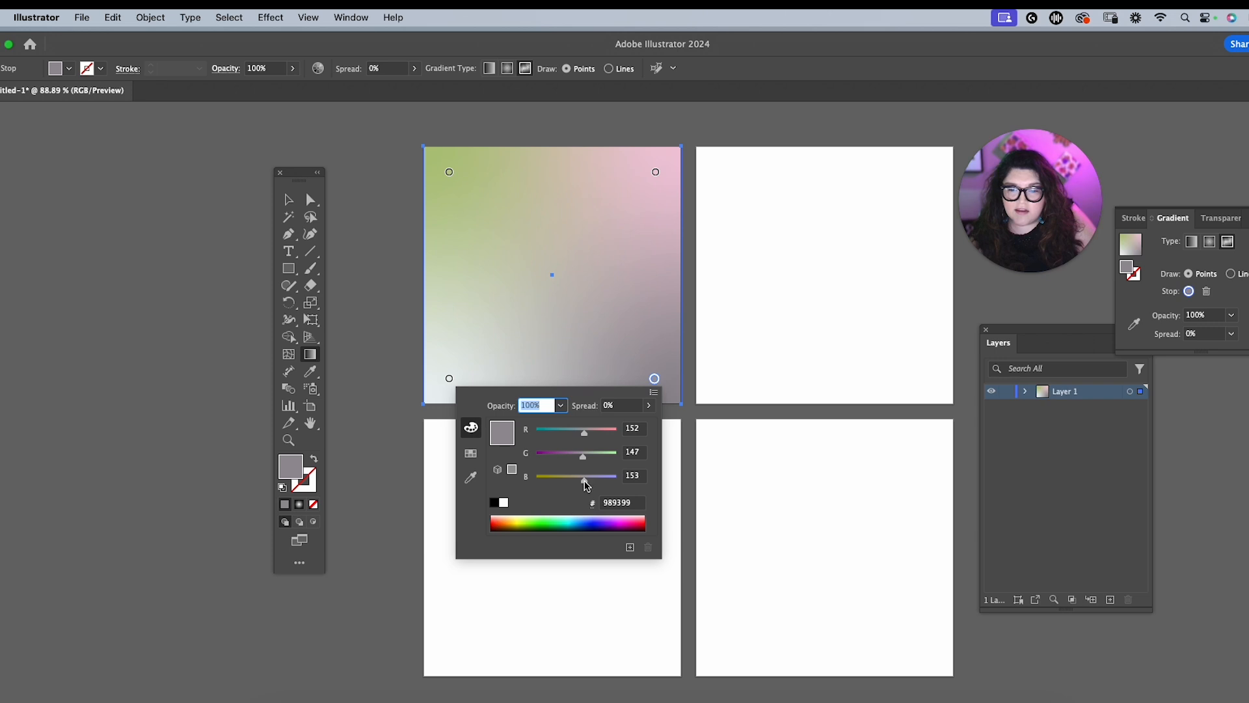
left_click(471, 454)
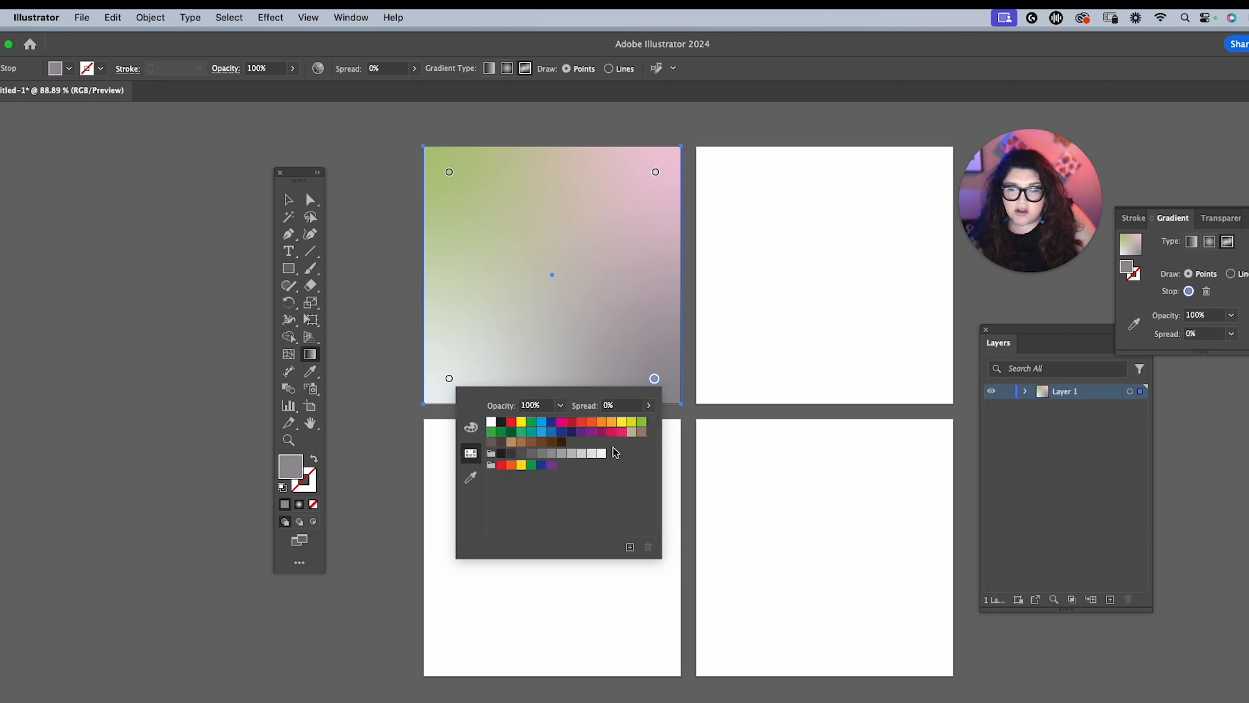
left_click(561, 423)
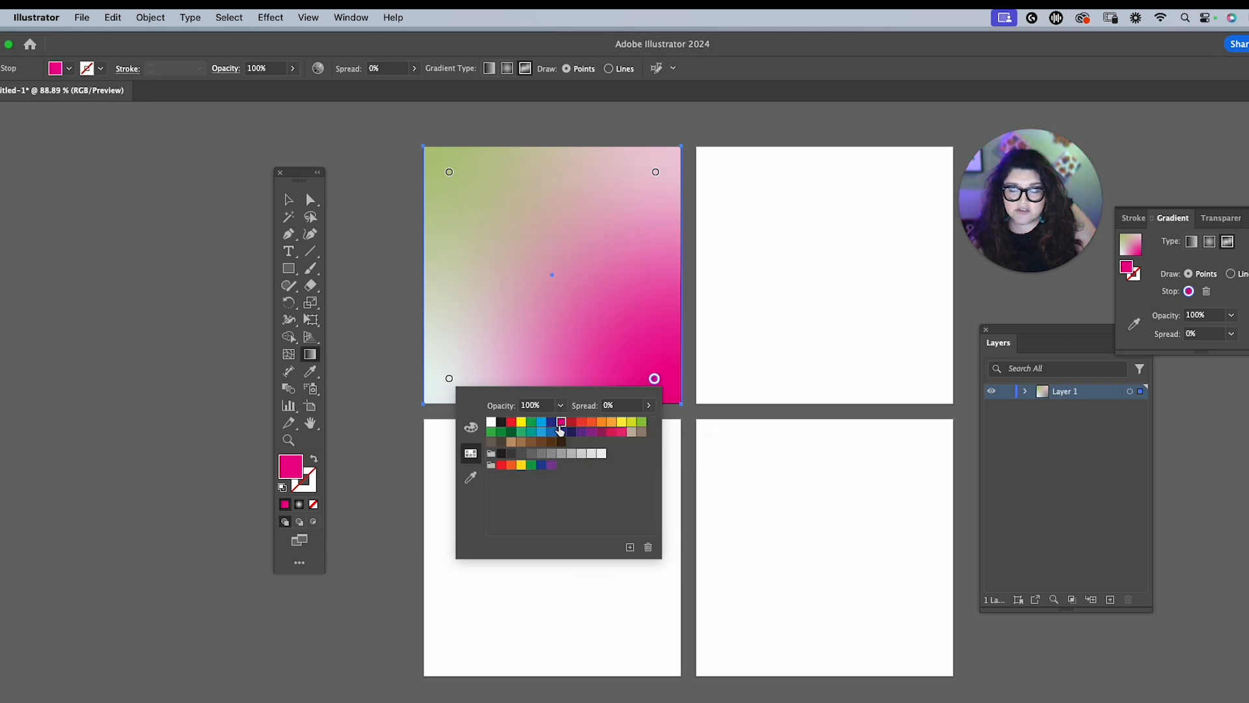
left_click(448, 377)
double_click(448, 378)
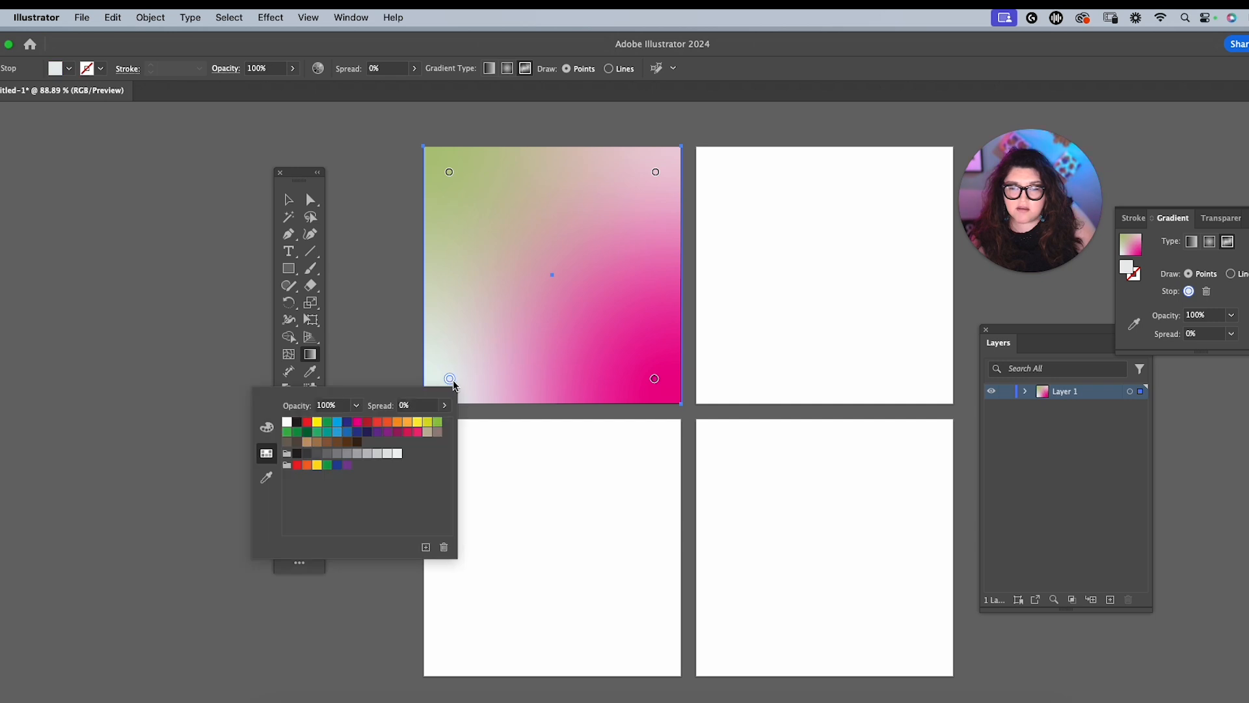
left_click(407, 432)
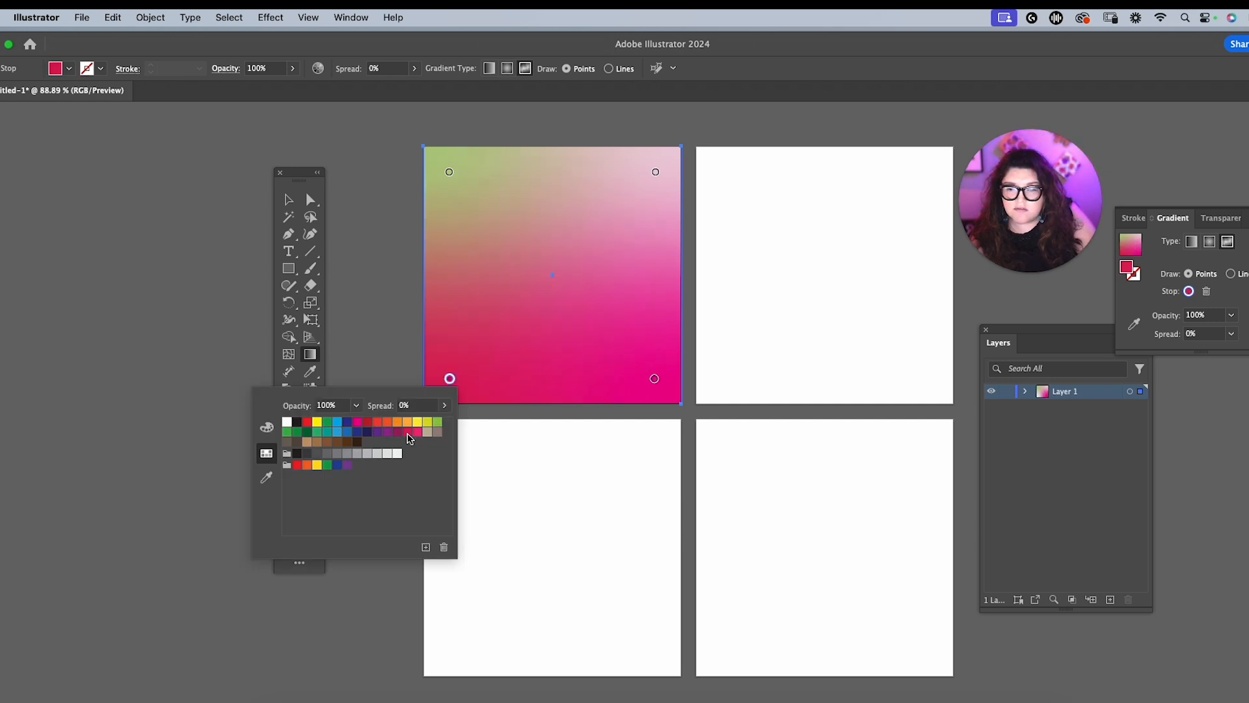
left_click(408, 423)
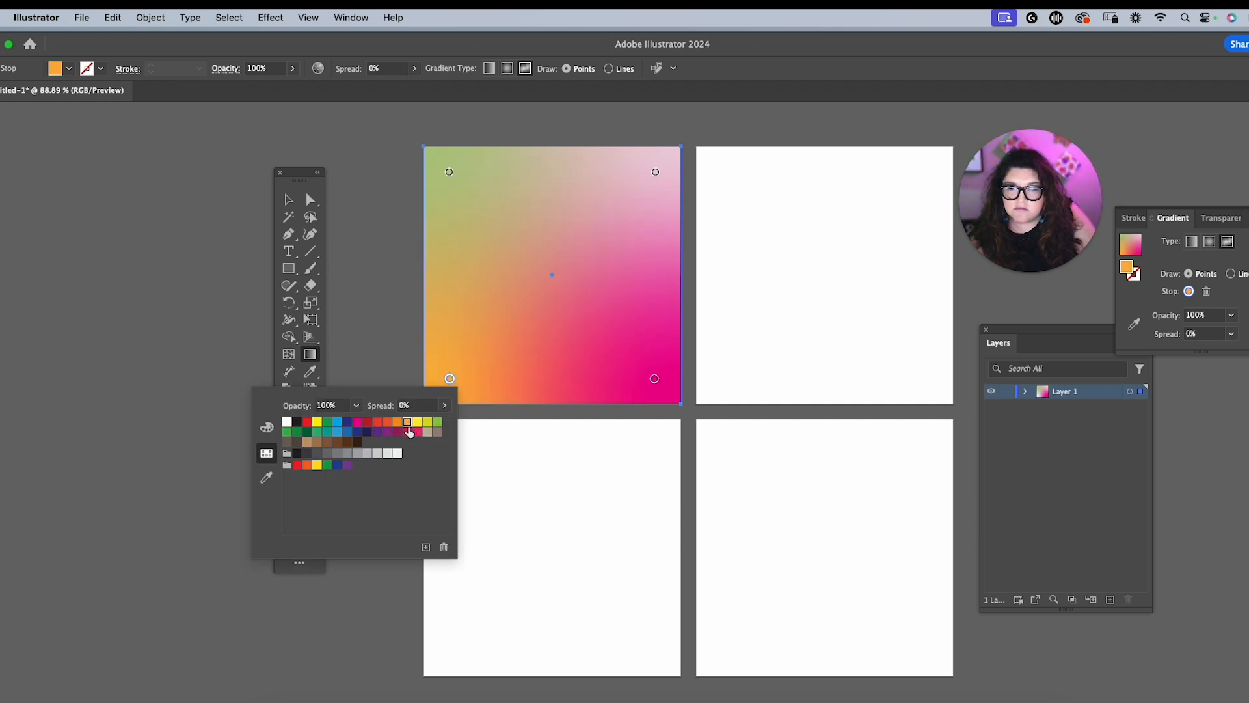
Recolor the gradient's upper-right stop with the yellow swatch C=5 M=0 Y=90 K=0 and its upper-left stop with the crimson swatch.
left_click(656, 171)
double_click(656, 172)
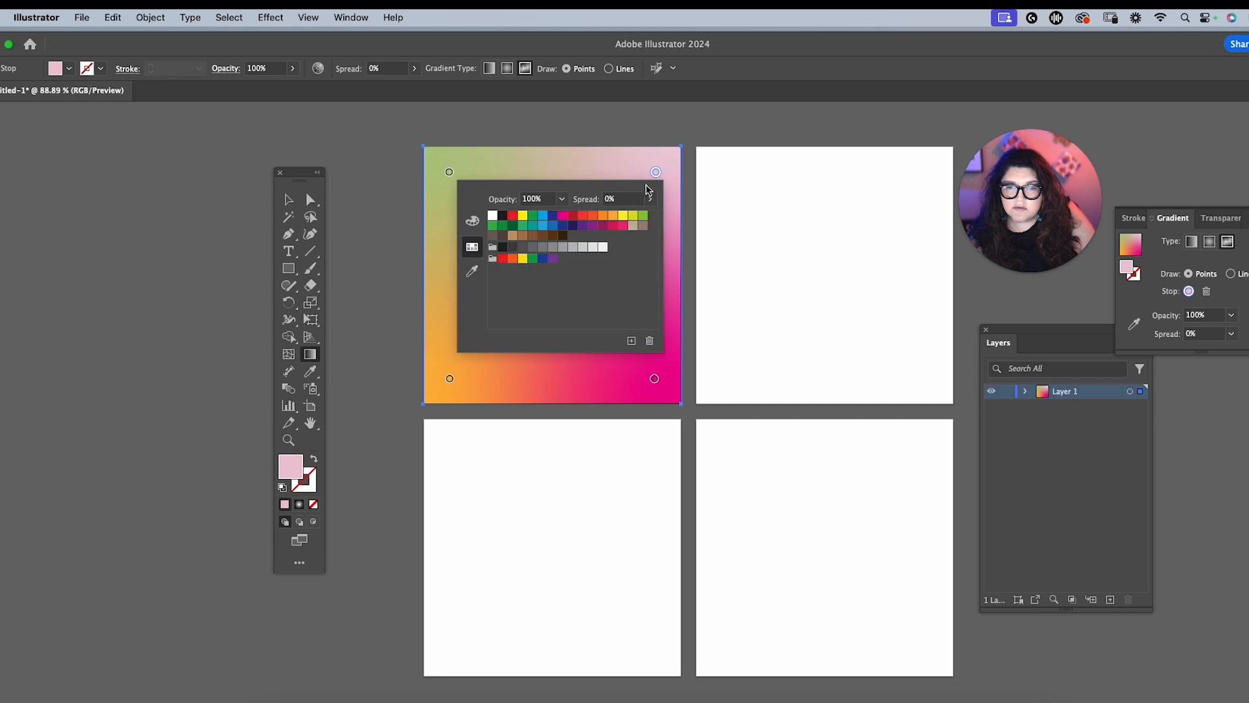
left_click(591, 217)
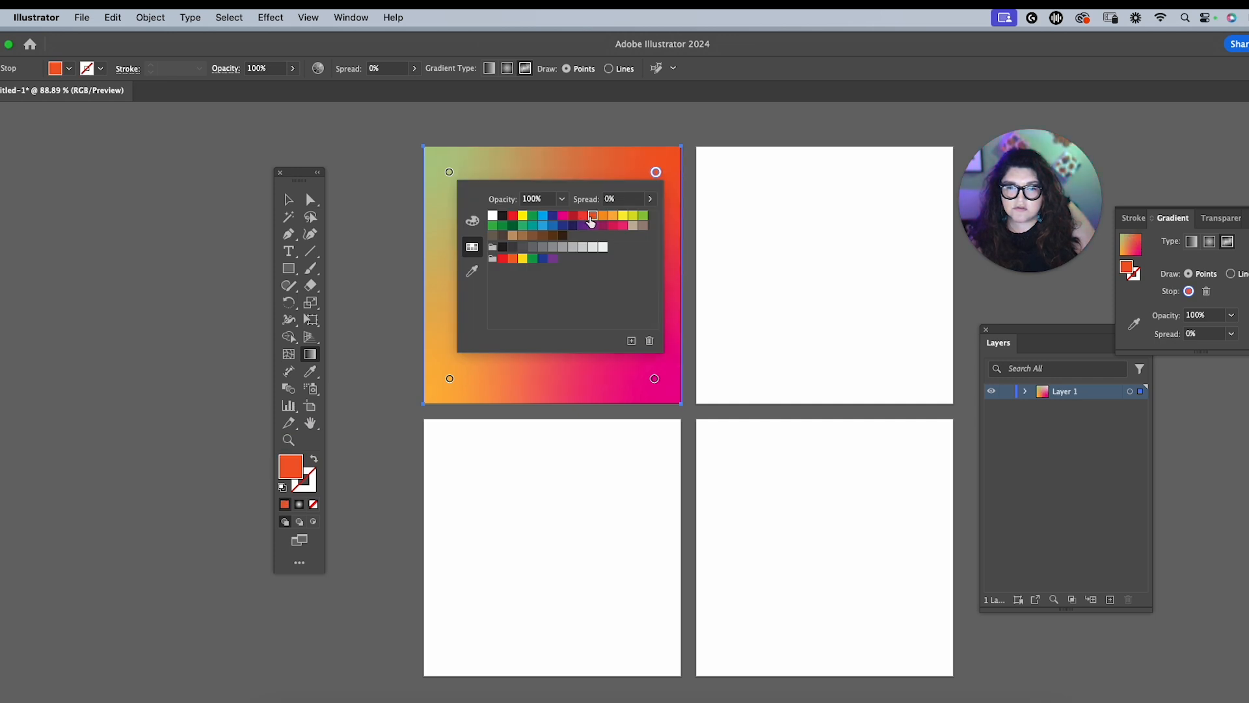
left_click(603, 218)
left_click(623, 218)
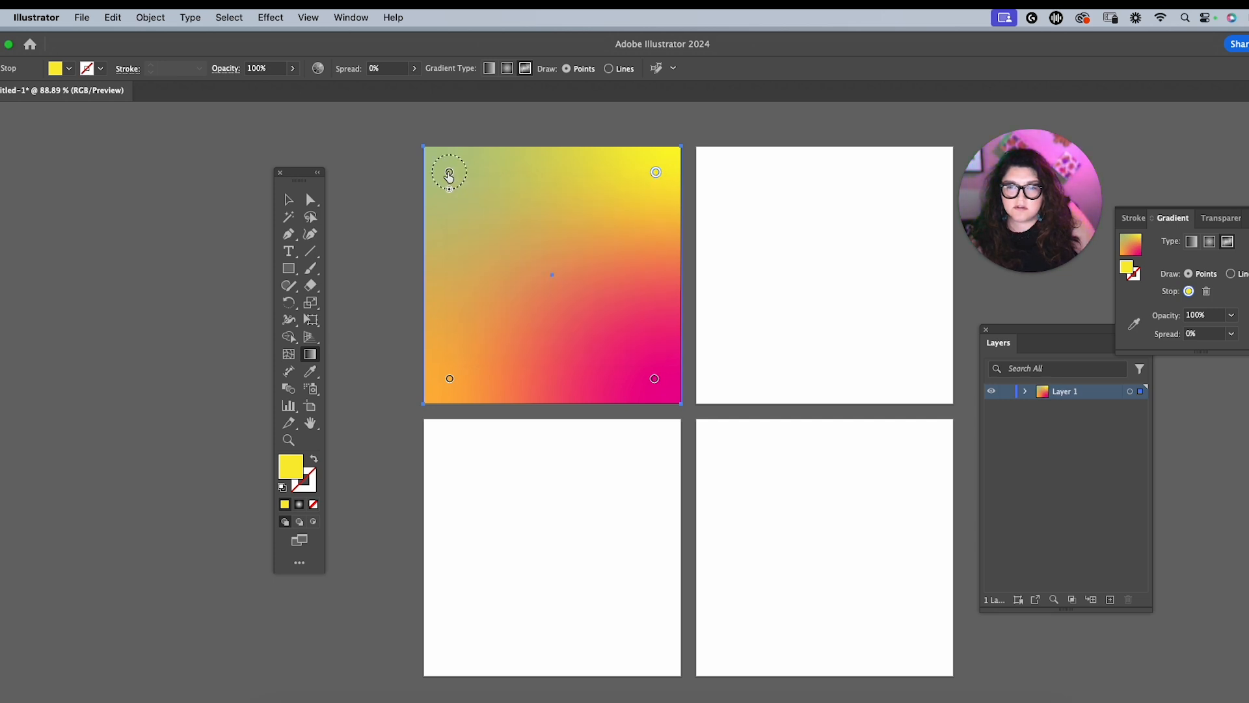
left_click(449, 175)
double_click(450, 173)
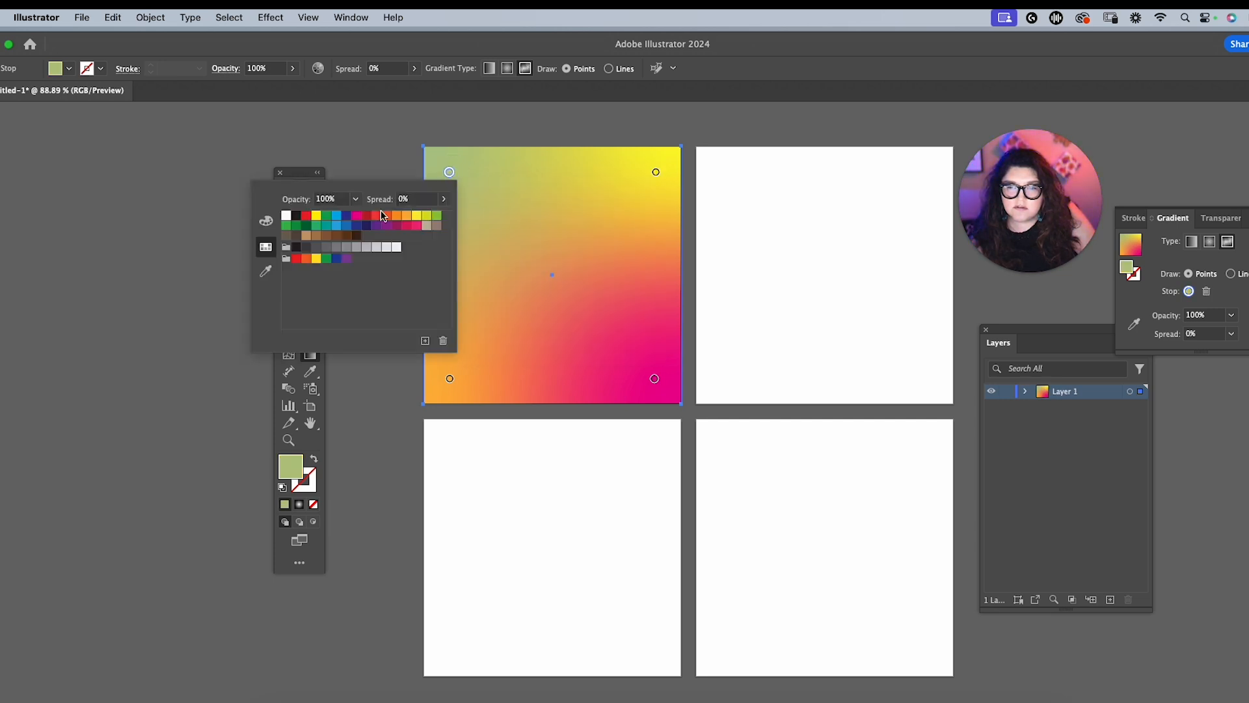
left_click(416, 217)
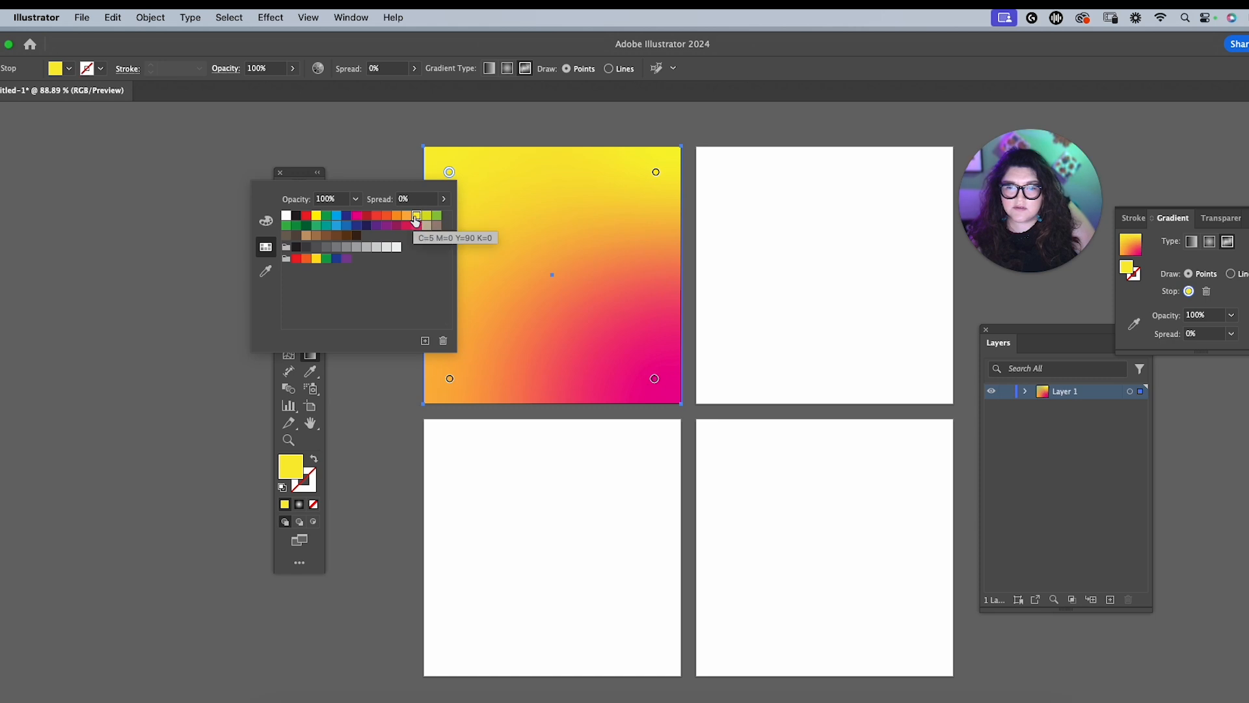
left_click(406, 226)
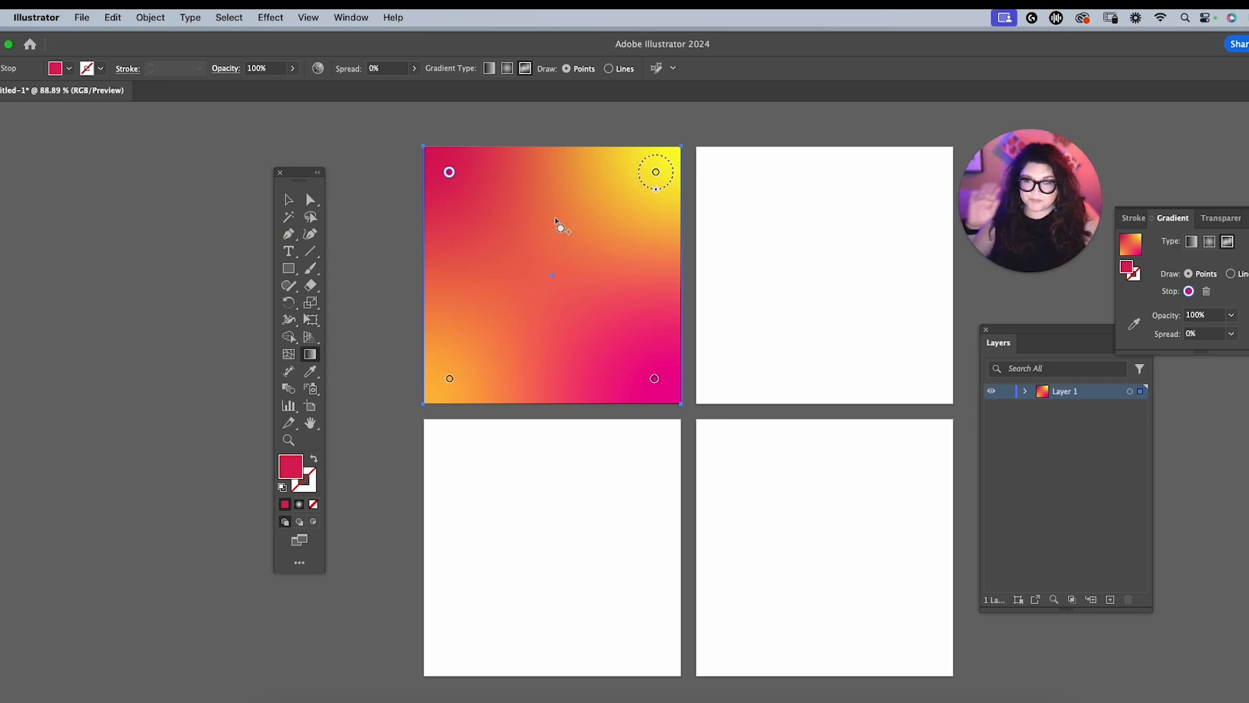
Move the freeform gradient's orange stop up the left side, shift the yellow stop inward, and nudge the crimson and magenta stops.
left_click(450, 379)
left_click_drag(450, 379, 456, 301)
mouse_move(449, 172)
left_mouse_down()
mouse_move(511, 174)
mouse_move(526, 161)
mouse_move(445, 177)
mouse_move(463, 178)
left_mouse_up()
left_click_drag(655, 173, 629, 226)
left_click(654, 377)
mouse_move(654, 377)
left_mouse_down()
mouse_move(641, 364)
mouse_move(675, 392)
mouse_move(657, 377)
left_mouse_up()
left_click_drag(622, 205, 630, 203)
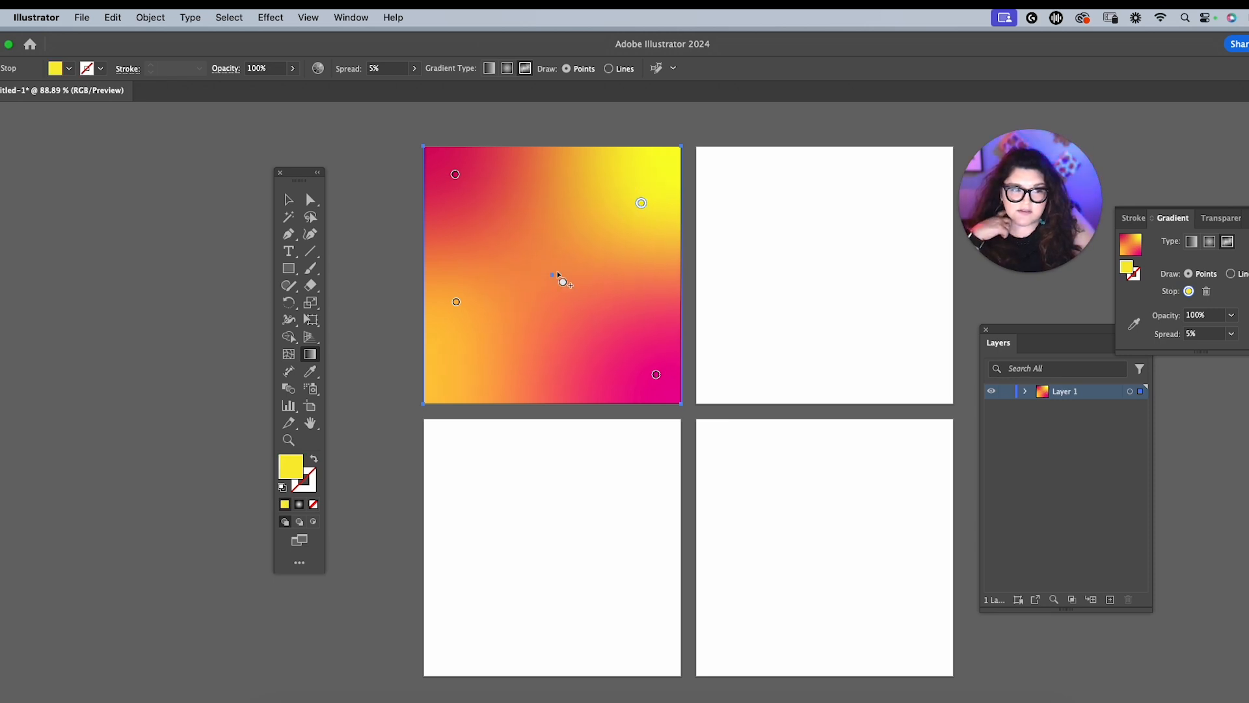
Add a yellow stop right of the gradient's center and a stop with the pink-red swatch just above the center.
double_click(517, 291)
left_click_drag(518, 291, 605, 281)
double_click(501, 219)
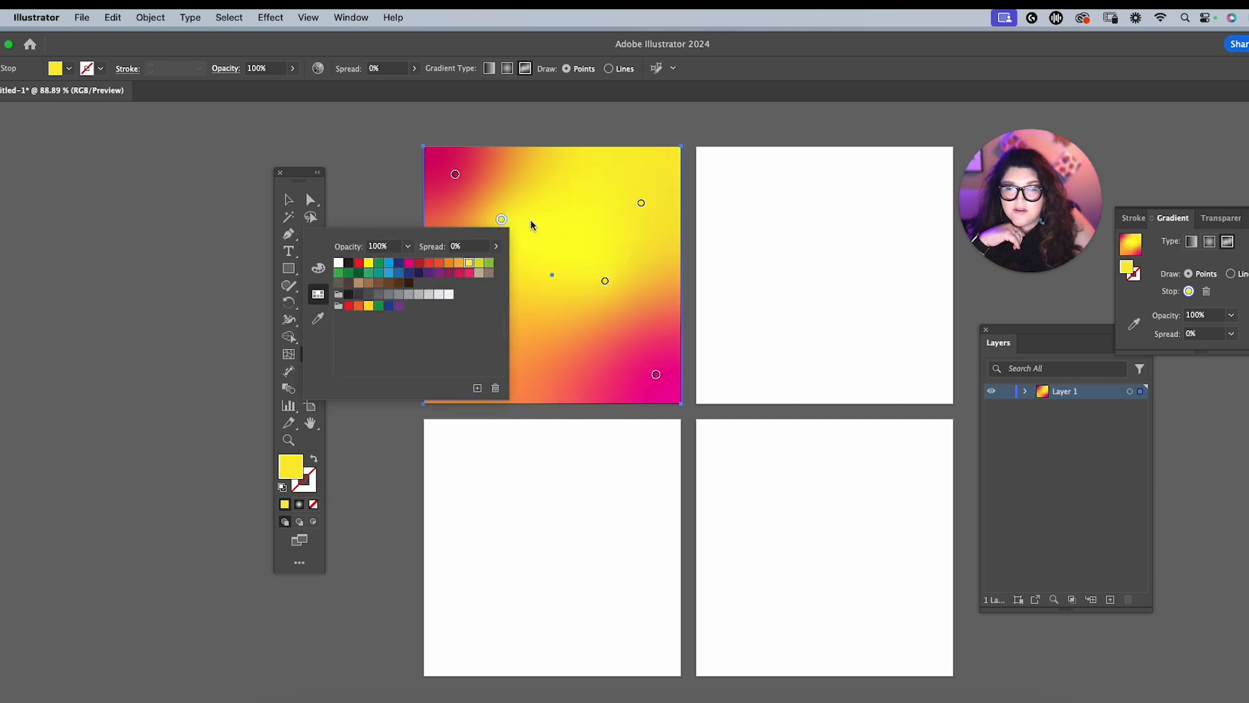
left_click(468, 272)
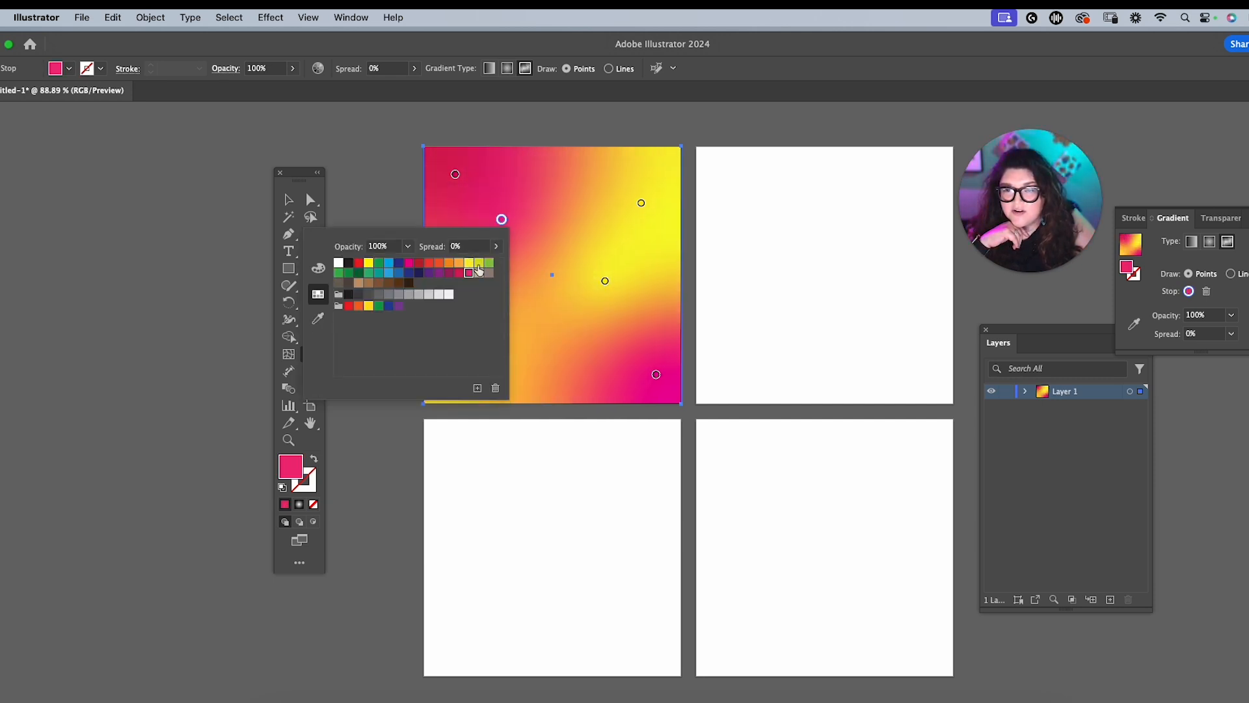
left_click_drag(502, 219, 547, 238)
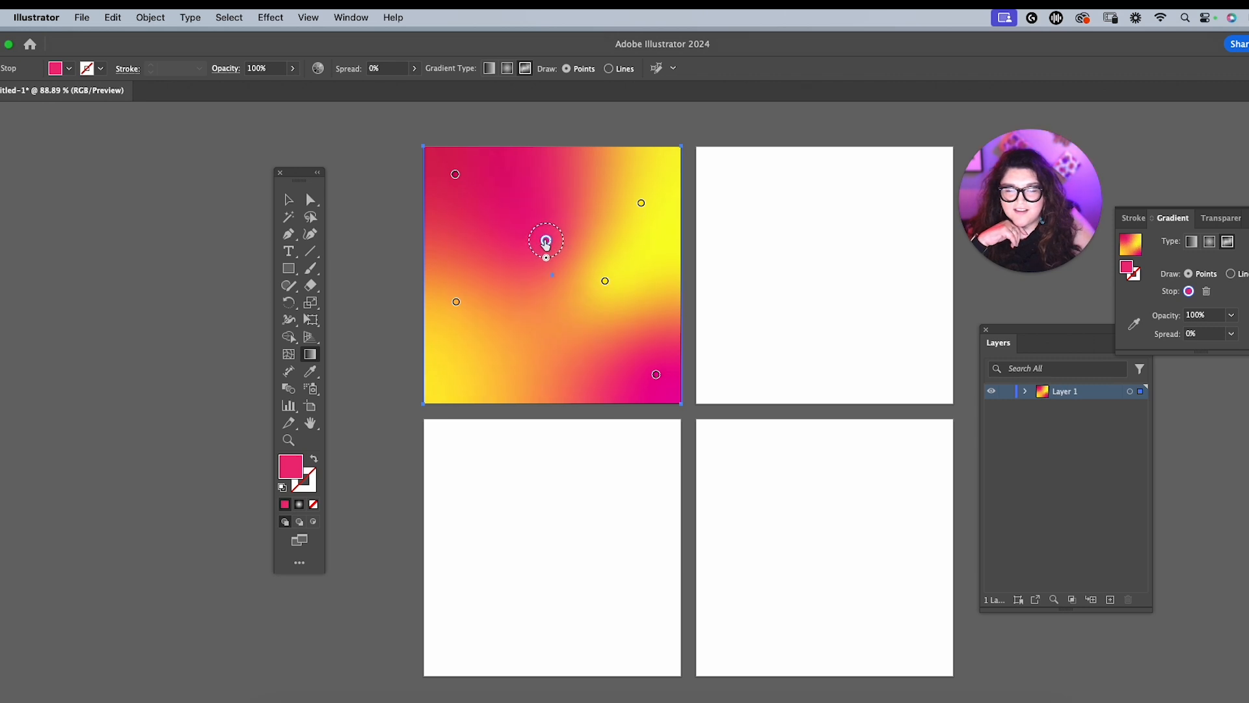
Recolor the yellow stop right of center with the light green swatch and move it slightly closer to the gradient's center.
left_click_drag(608, 291, 609, 298)
double_click(608, 293)
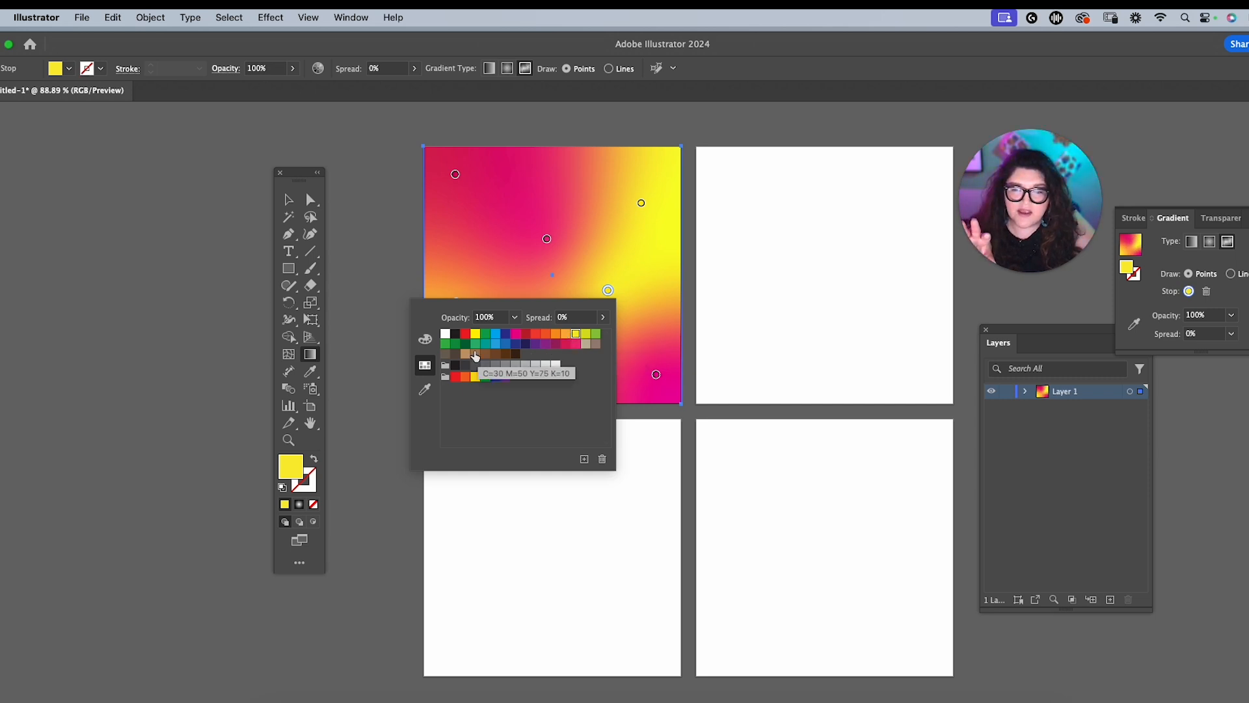
left_click(597, 334)
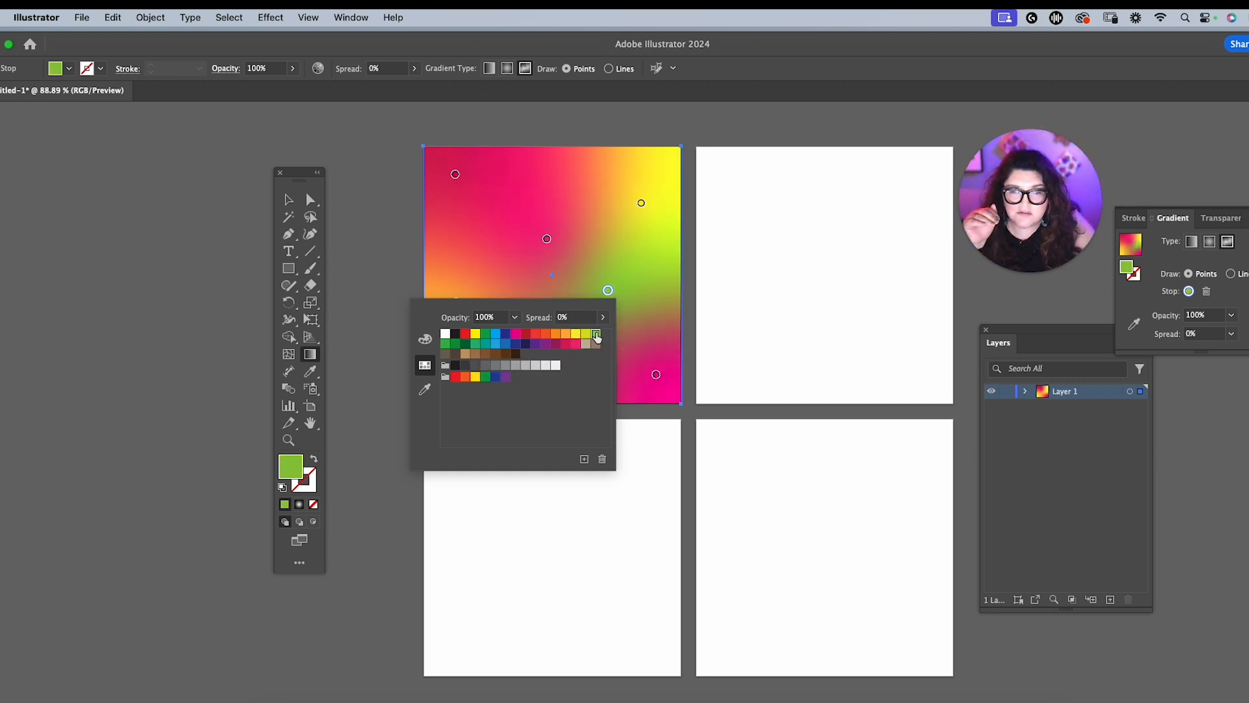
left_click(384, 268)
mouse_move(607, 291)
left_mouse_down()
mouse_move(575, 307)
mouse_move(591, 294)
left_mouse_up()
mouse_move(544, 242)
left_mouse_down()
mouse_move(529, 281)
mouse_move(546, 241)
left_mouse_up()
Recolor the light green stop with the green swatch C=75 M=0 Y=75 K=0 and deselect the gradient rectangle.
left_click(592, 298)
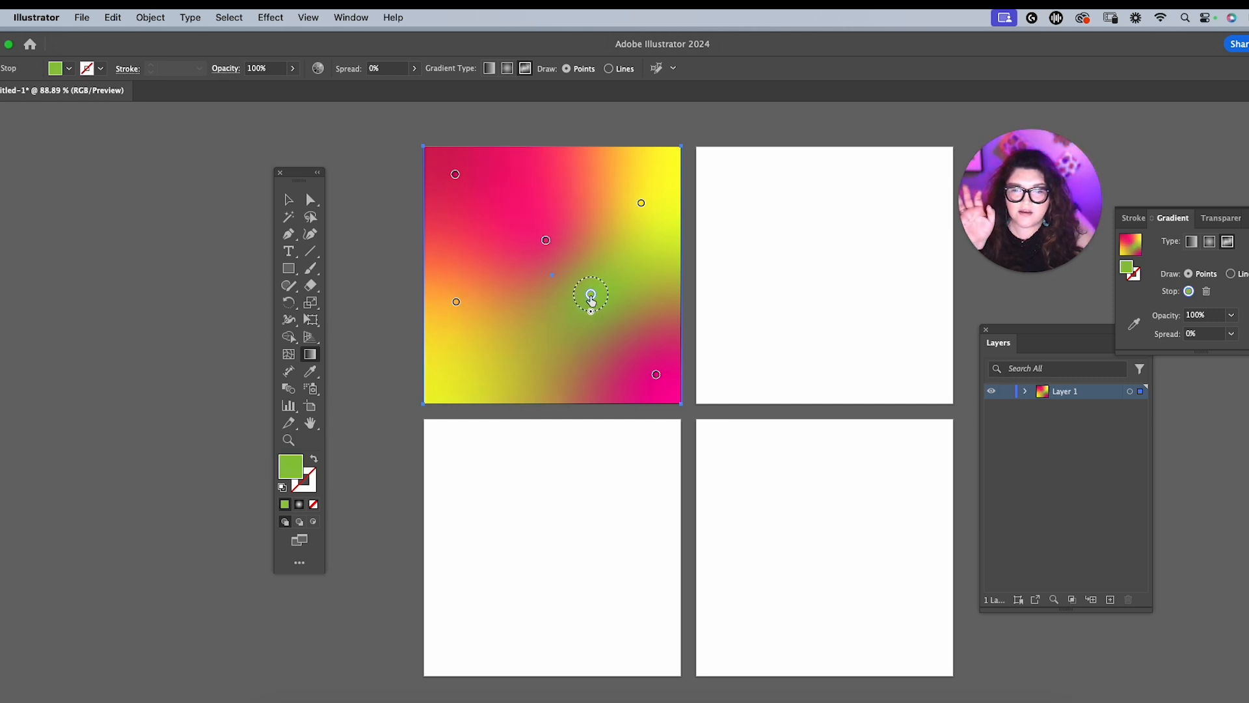
double_click(591, 300)
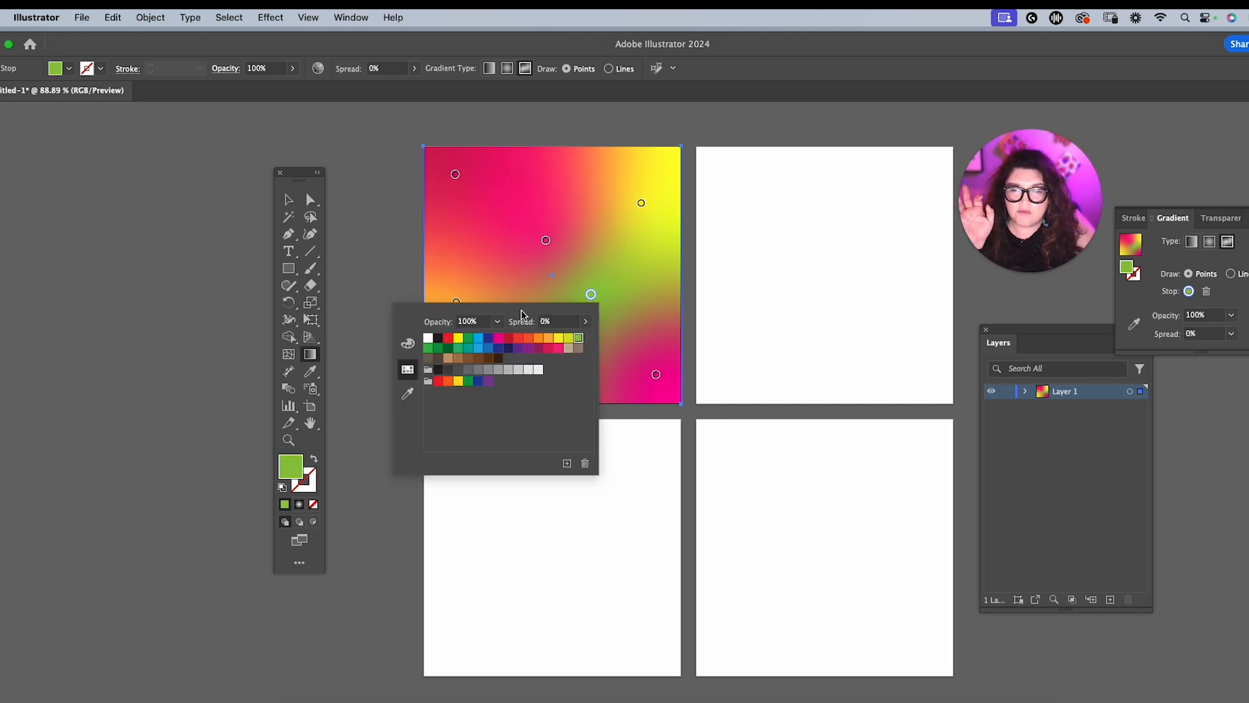
left_click(457, 348)
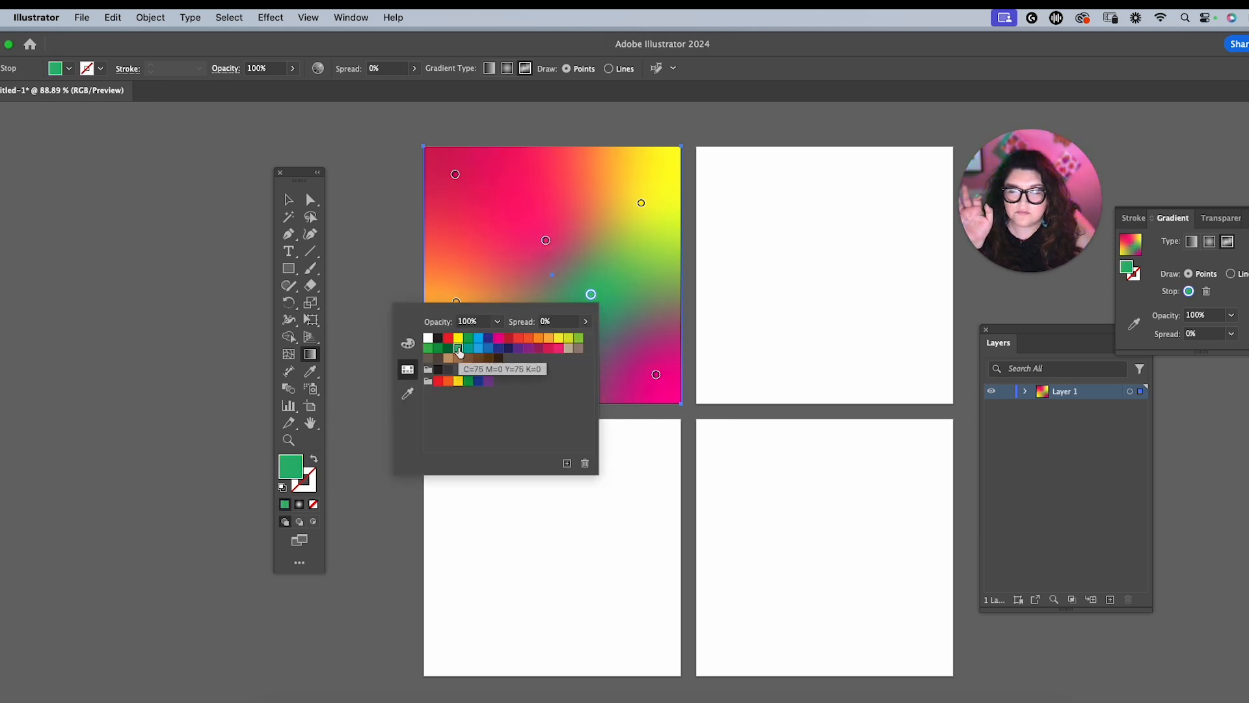
left_click(476, 241)
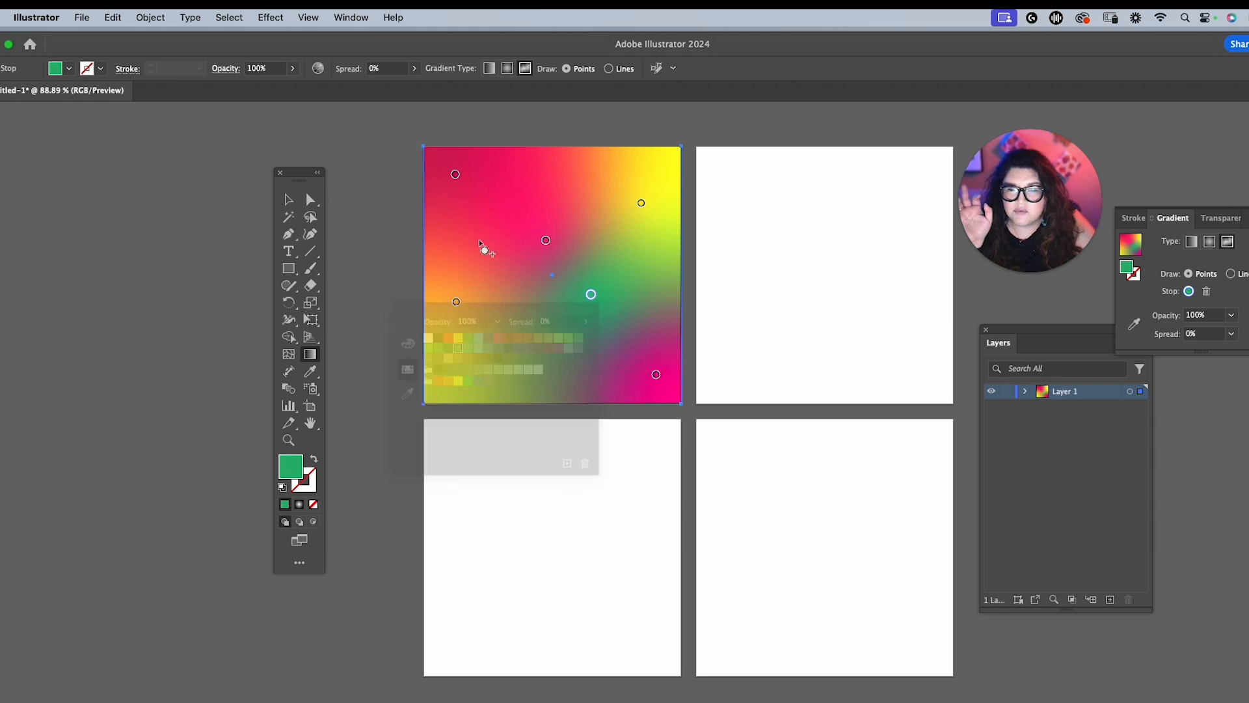
left_click(311, 199)
left_click(751, 297)
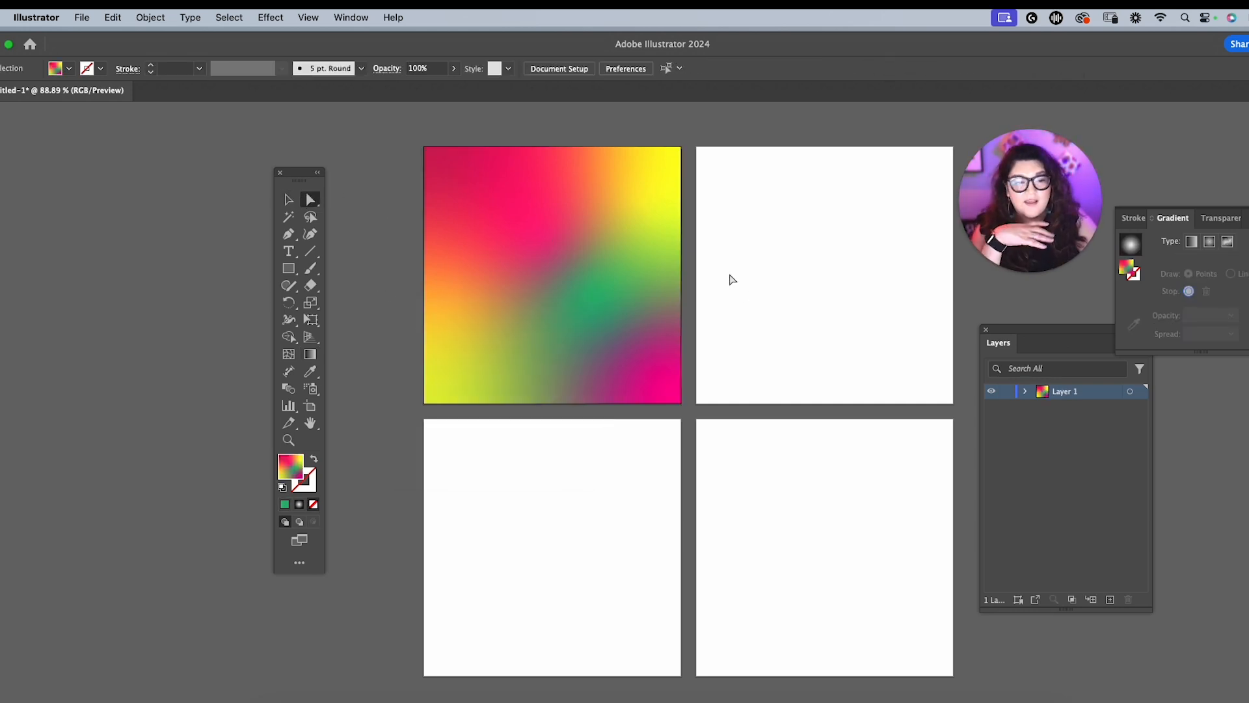